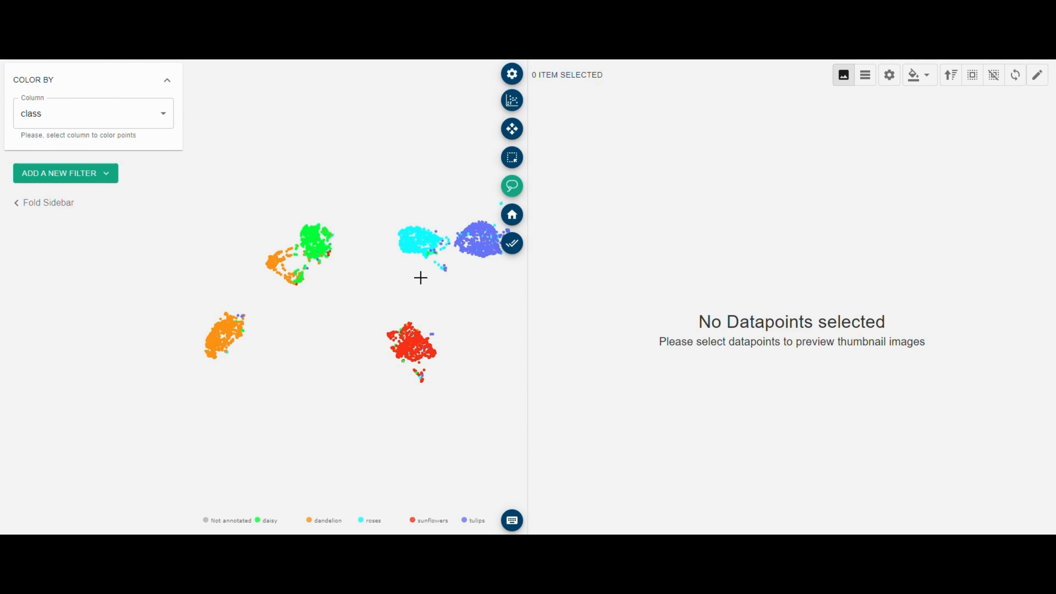
# Lasso-select the whole sunflowers cluster on the scatter plot, including the small group of points just below it
pyautogui.moveTo(452, 338)
pyautogui.mouseDown()
pyautogui.moveTo(405, 307)
pyautogui.moveTo(367, 351)
pyautogui.moveTo(387, 385)
pyautogui.moveTo(434, 401)
pyautogui.moveTo(455, 366)
pyautogui.mouseUp()
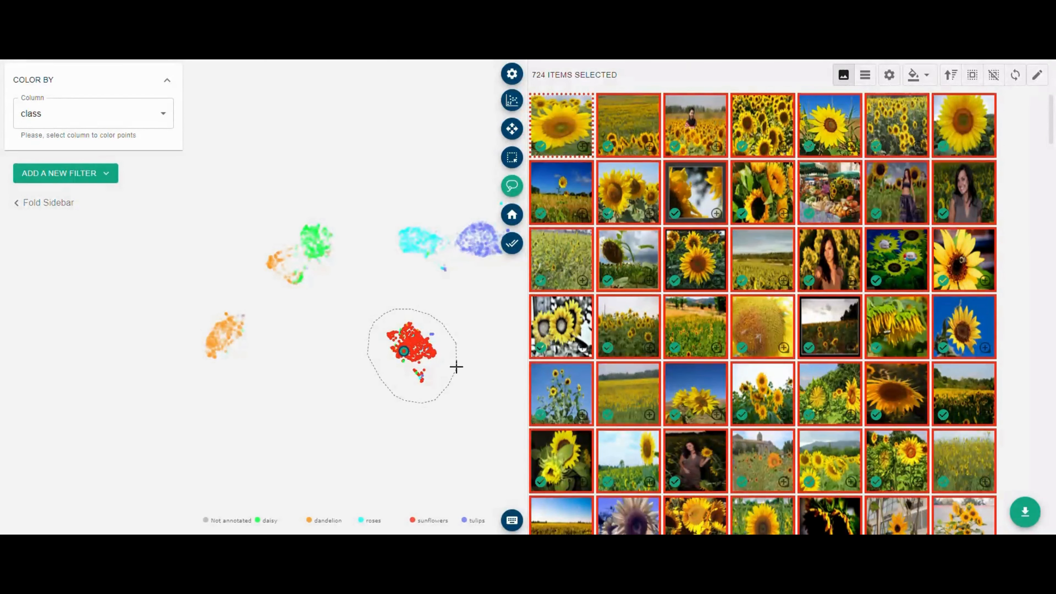
pyautogui.moveTo(418, 342)
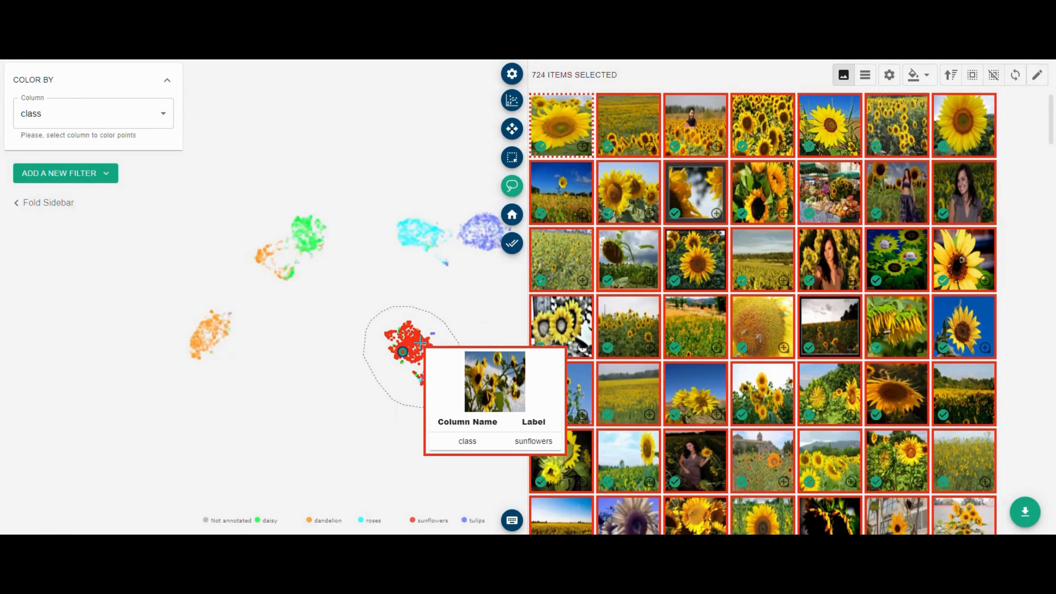
pyautogui.scroll(3, 420, 342)
pyautogui.scroll(2, 420, 342)
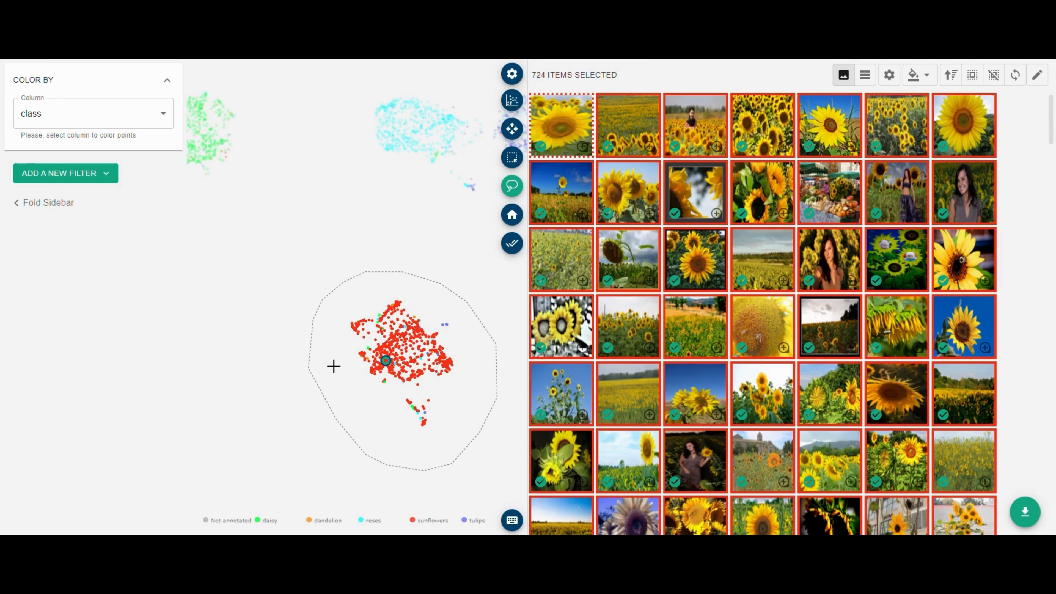
# Add a checkbox filter on the class column and exclude sunflowers from the selection
pyautogui.click(89, 179)
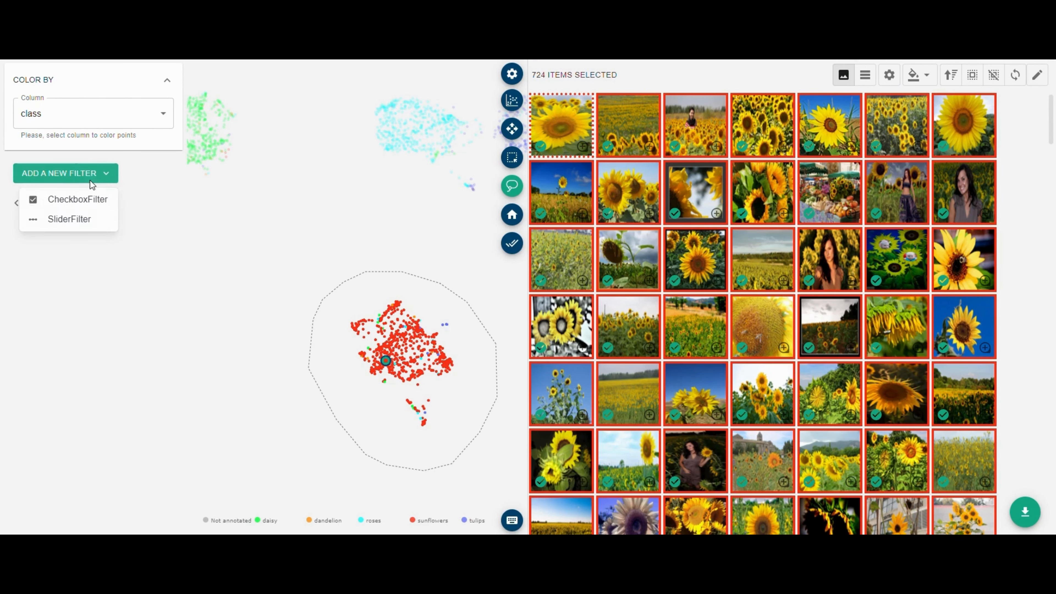
pyautogui.click(78, 201)
pyautogui.click(75, 263)
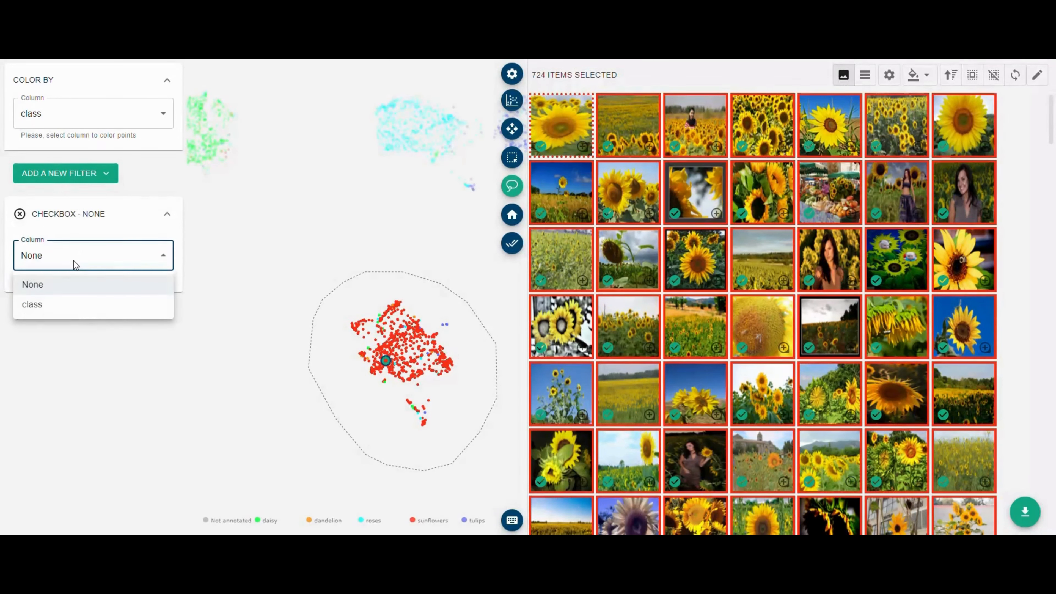
pyautogui.click(62, 303)
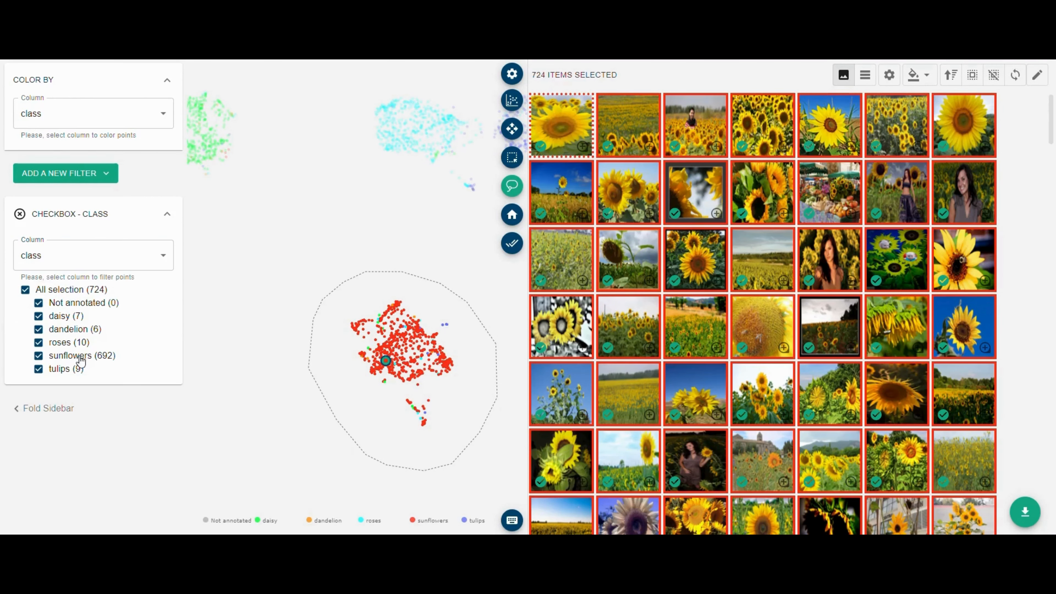
pyautogui.click(79, 357)
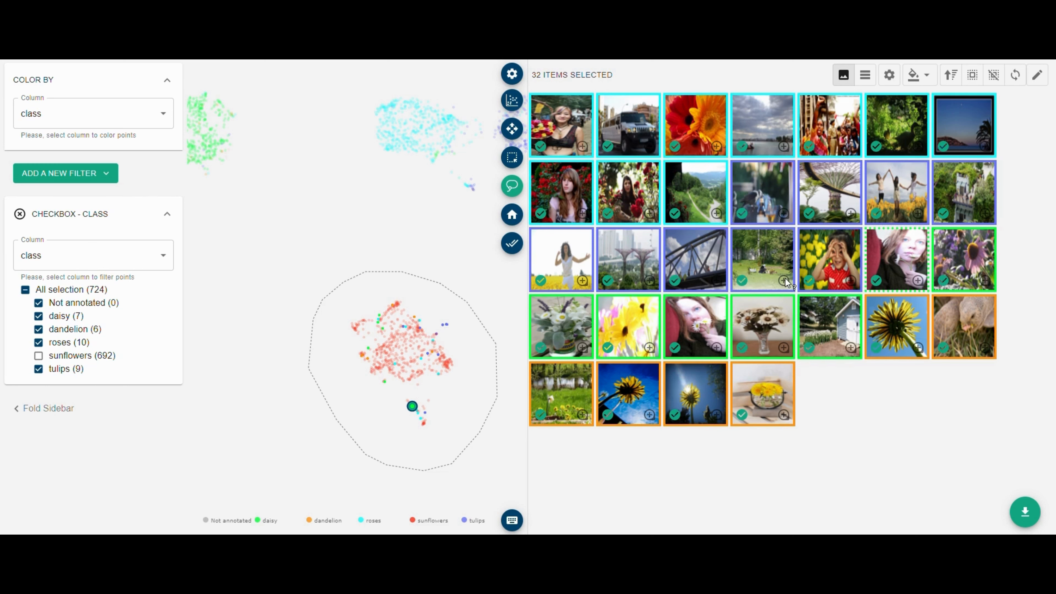
# Annotate the filtered images as Not annotated in the class column, and turn off the confirmation of all annotations
pyautogui.click(1037, 75)
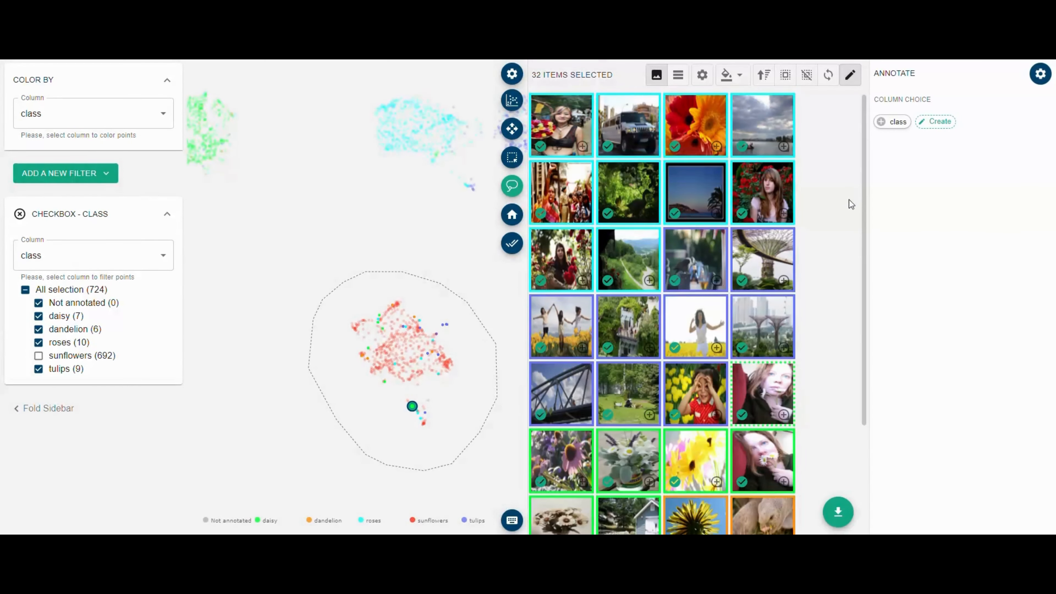
pyautogui.click(894, 123)
pyautogui.click(975, 189)
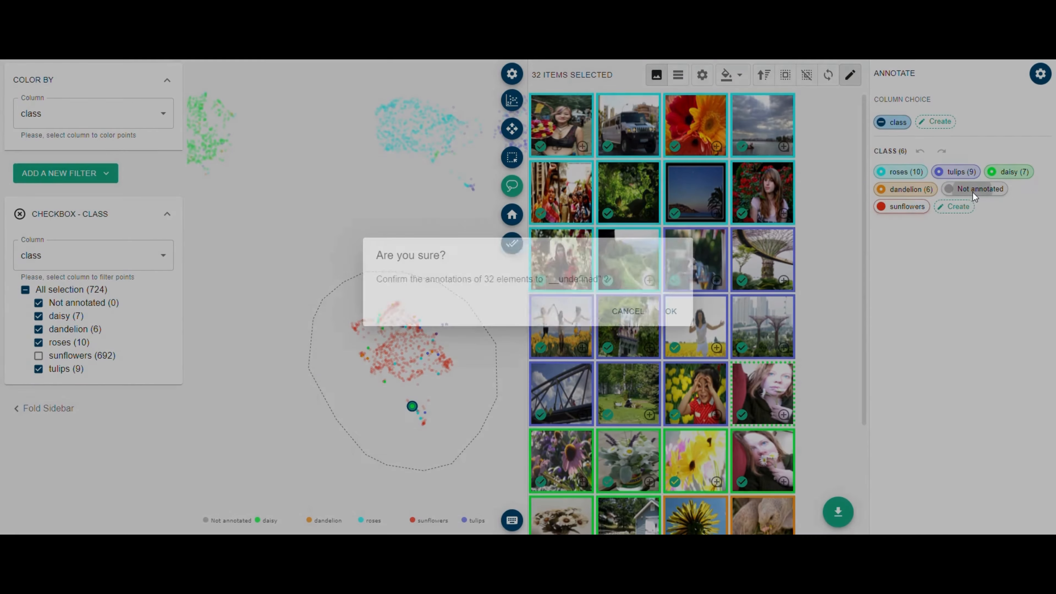
pyautogui.click(671, 311)
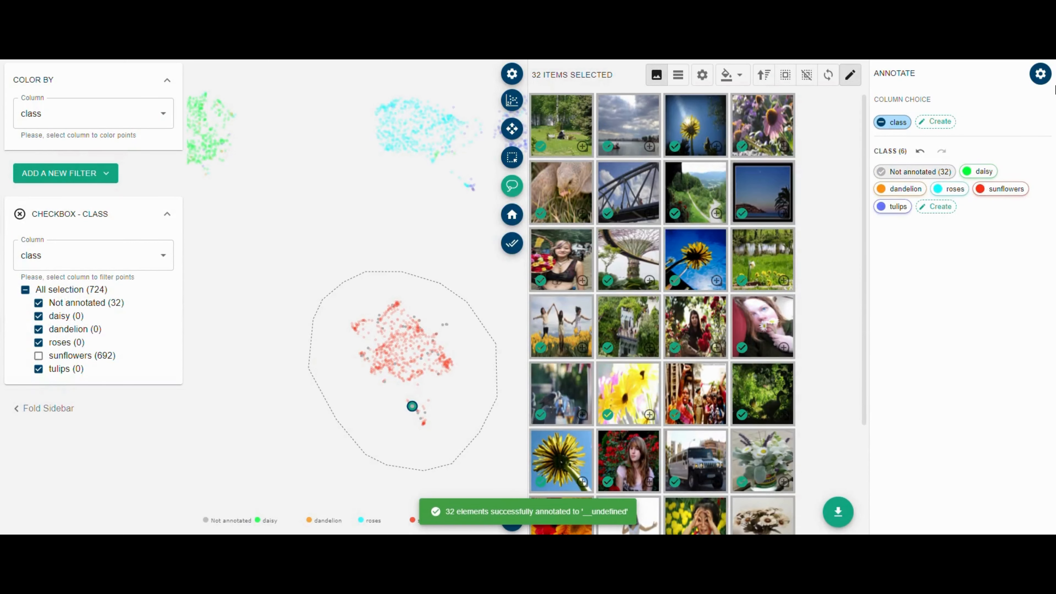
pyautogui.click(1039, 75)
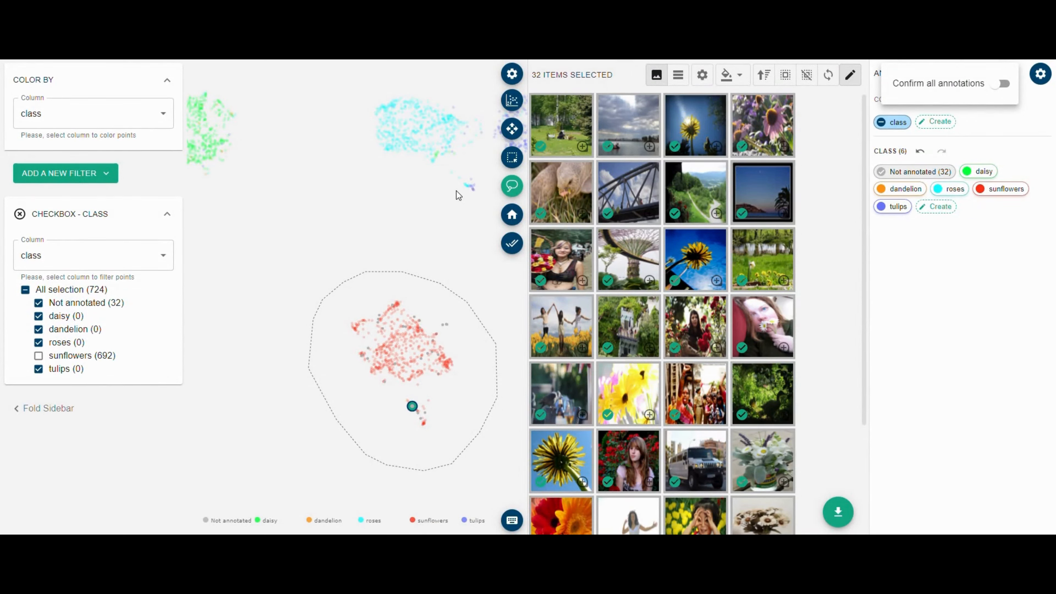
# Lasso the isolated dandelion cluster and the dandelion points beside the daisy cluster in turn to compare their images
pyautogui.moveTo(293, 210)
pyautogui.mouseDown()
pyautogui.moveTo(334, 210)
pyautogui.moveTo(363, 189)
pyautogui.moveTo(213, 119)
pyautogui.mouseUp()
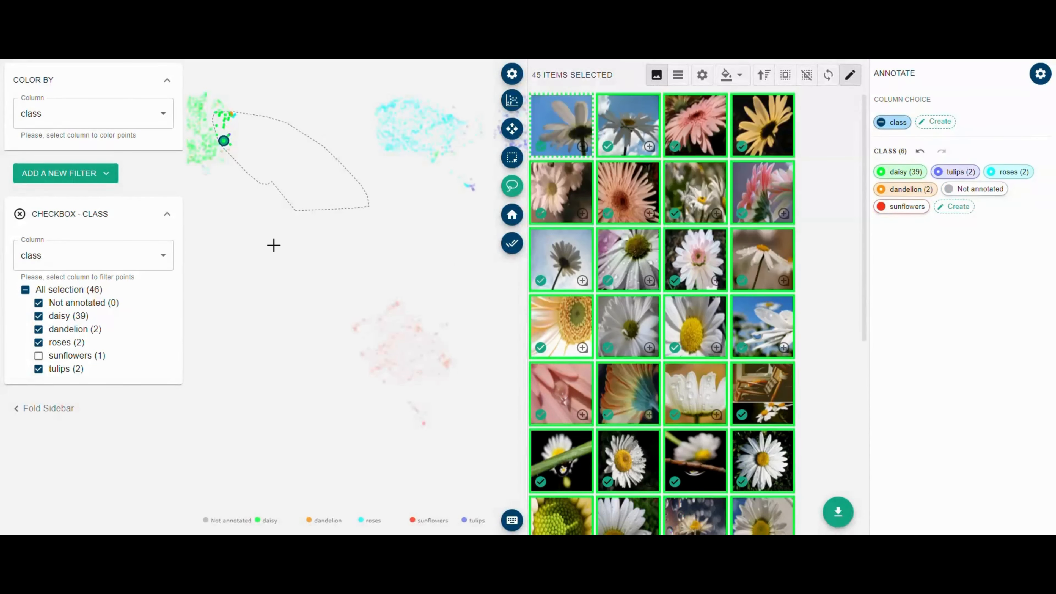
pyautogui.press('p')
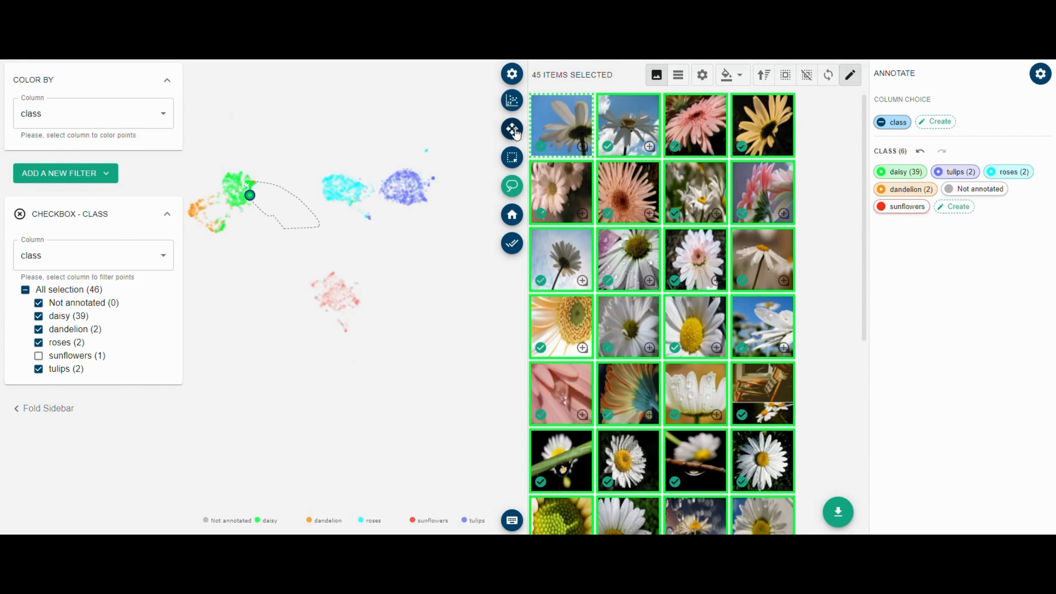
pyautogui.moveTo(218, 236)
pyautogui.mouseDown()
pyautogui.moveTo(296, 228)
pyautogui.moveTo(355, 199)
pyautogui.mouseUp()
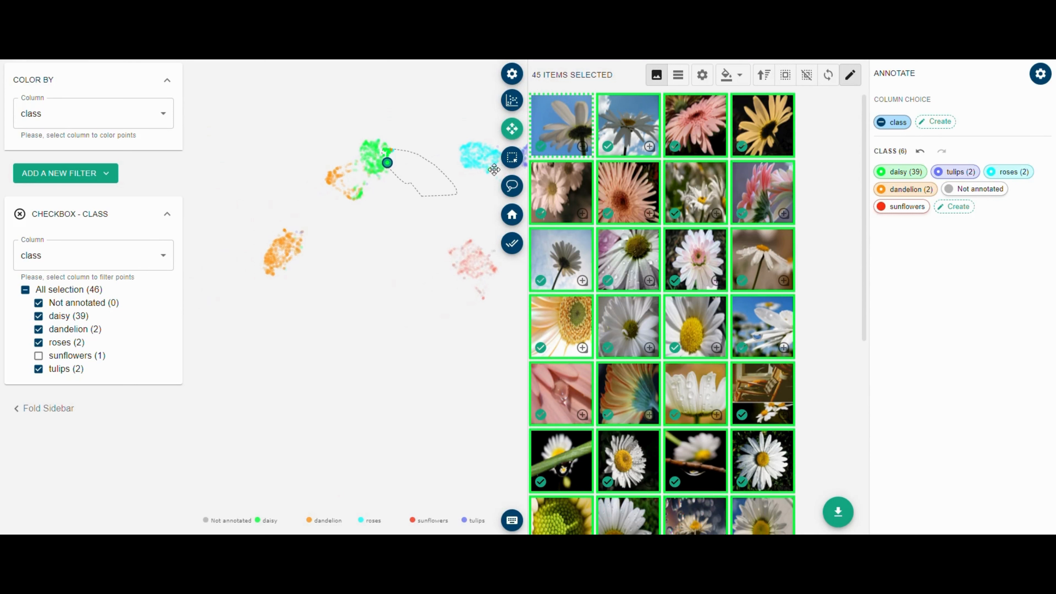
pyautogui.press('l')
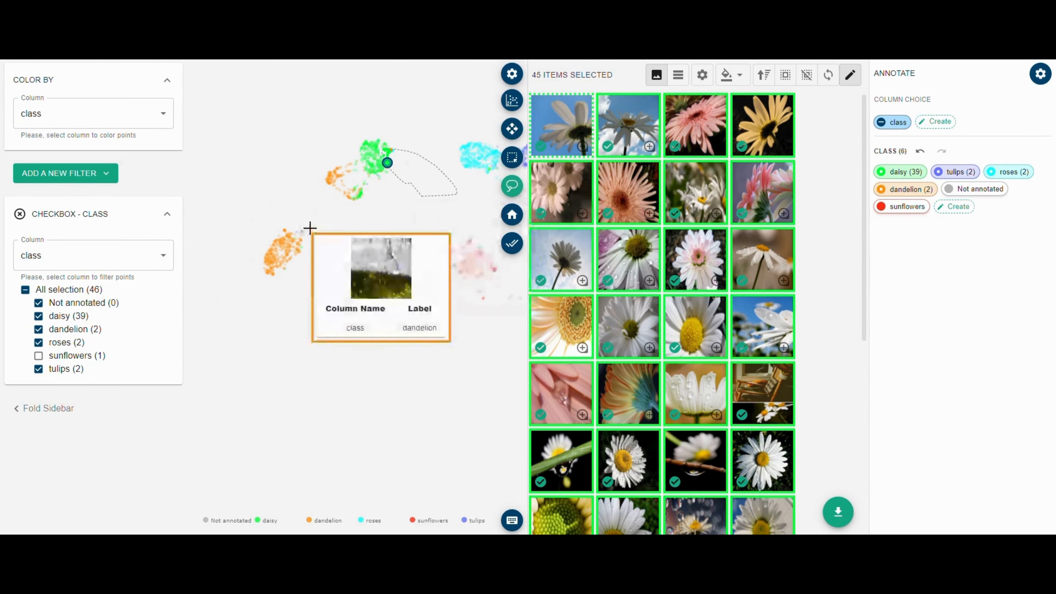
pyautogui.moveTo(309, 226)
pyautogui.mouseDown()
pyautogui.moveTo(247, 274)
pyautogui.moveTo(332, 247)
pyautogui.mouseUp()
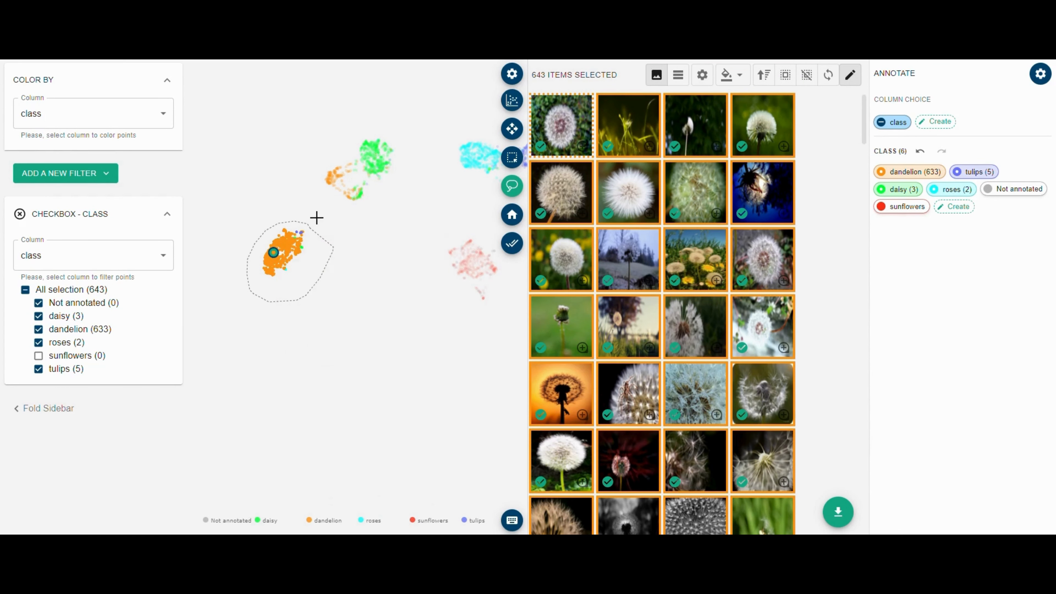
pyautogui.moveTo(351, 158)
pyautogui.mouseDown()
pyautogui.moveTo(333, 163)
pyautogui.moveTo(323, 194)
pyautogui.moveTo(349, 179)
pyautogui.moveTo(357, 158)
pyautogui.mouseUp()
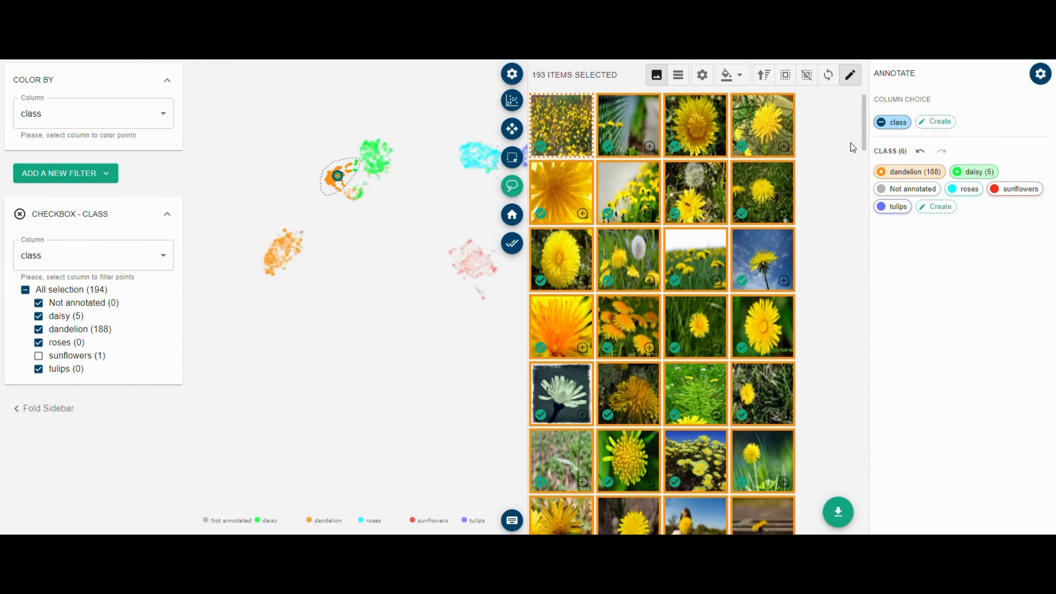
pyautogui.scroll(-5, 865, 129)
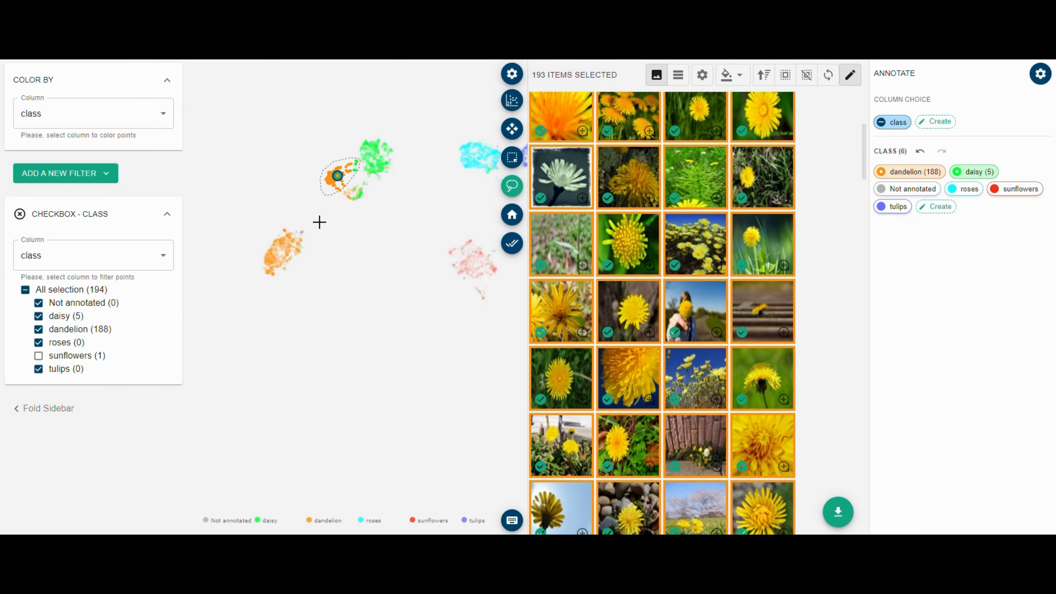
# Lasso-select the isolated dandelion cluster and annotate it with a new class label named dandelion white
pyautogui.moveTo(319, 222)
pyautogui.mouseDown()
pyautogui.moveTo(248, 243)
pyautogui.moveTo(290, 292)
pyautogui.moveTo(308, 271)
pyautogui.mouseUp()
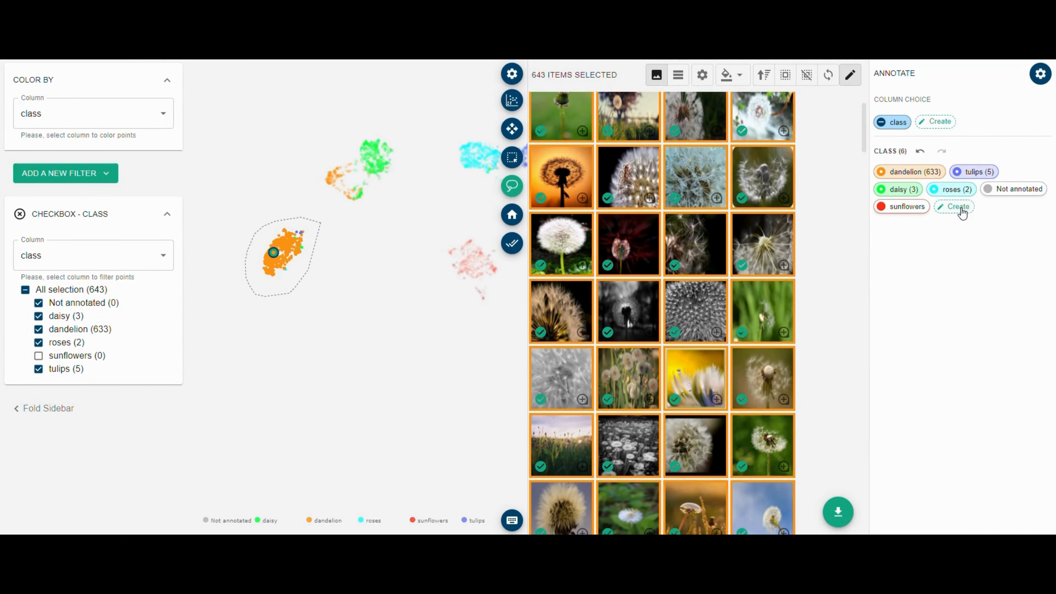
pyautogui.write('dandelion white')
pyautogui.press('Return')
pyautogui.click(920, 212)
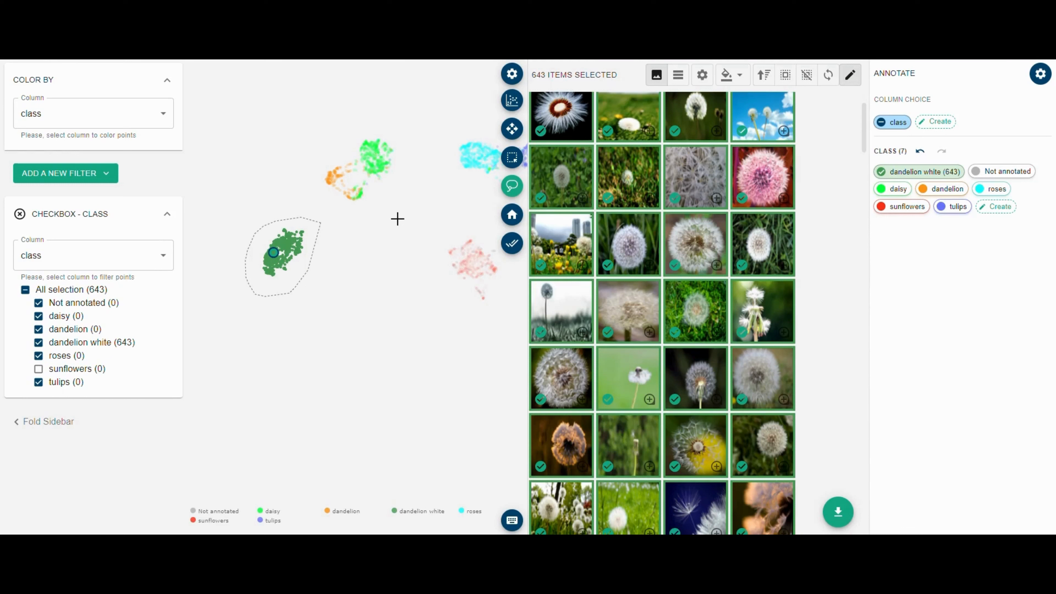
# Lasso-select the small mixed group of daisy and dandelion points below the daisy cluster and review its images
pyautogui.scroll(5, 379, 192)
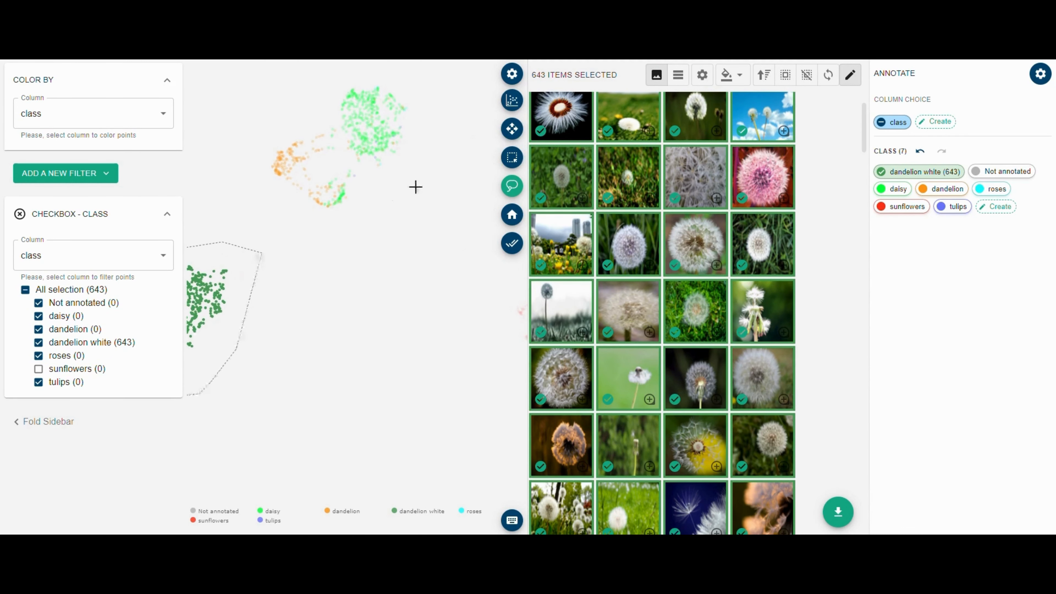
pyautogui.moveTo(434, 105)
pyautogui.mouseDown()
pyautogui.moveTo(417, 95)
pyautogui.moveTo(257, 132)
pyautogui.moveTo(248, 176)
pyautogui.moveTo(264, 227)
pyautogui.moveTo(405, 218)
pyautogui.mouseUp()
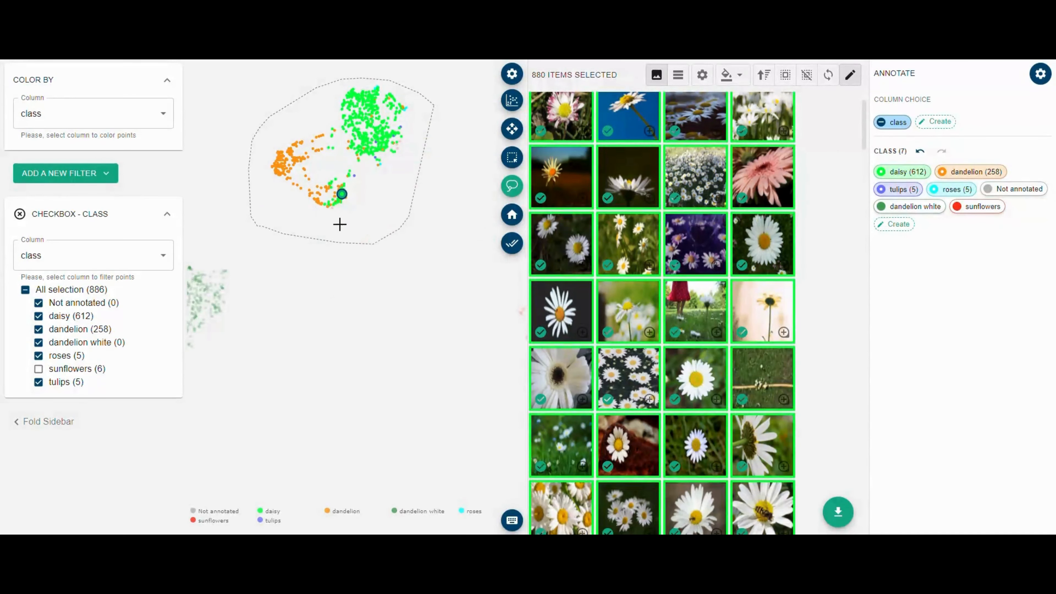
pyautogui.moveTo(350, 189)
pyautogui.mouseDown()
pyautogui.moveTo(337, 177)
pyautogui.moveTo(302, 193)
pyautogui.moveTo(316, 216)
pyautogui.moveTo(349, 210)
pyautogui.mouseUp()
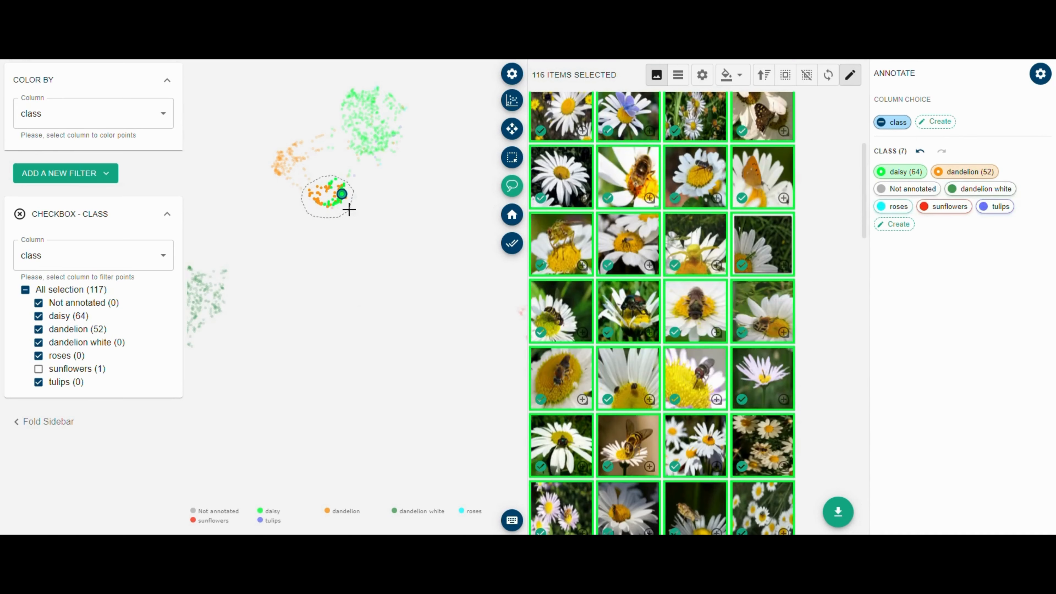
pyautogui.moveTo(866, 176); pyautogui.dragTo(863, 405)
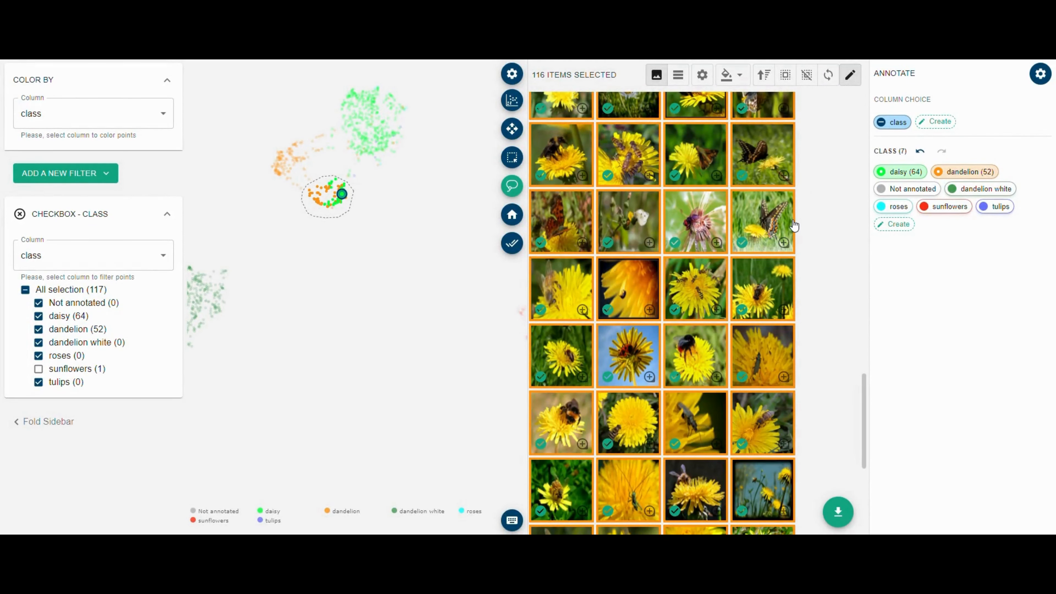
pyautogui.moveTo(795, 225)
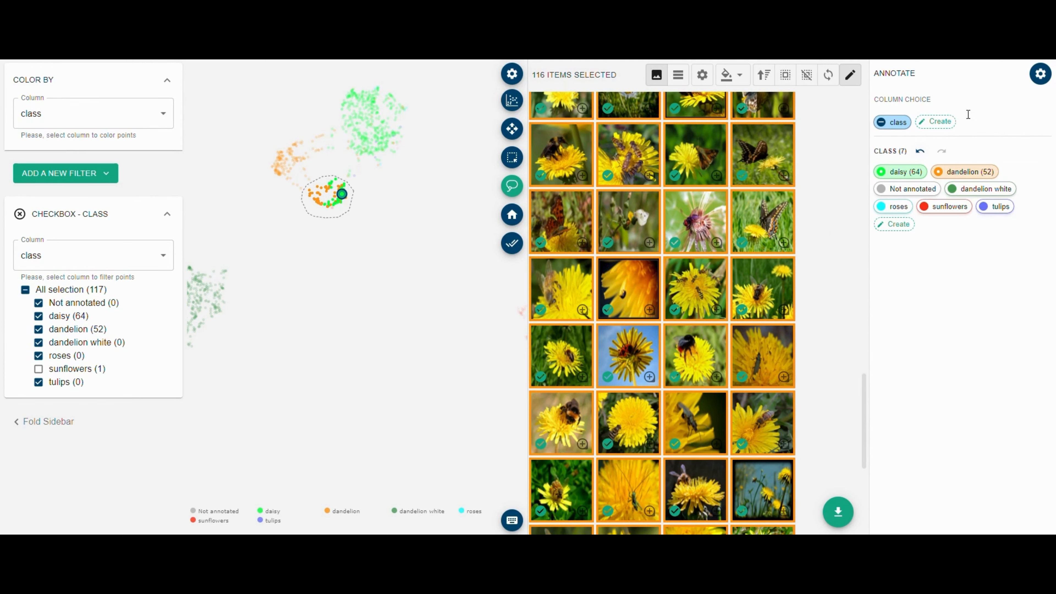
# Create a new annotation column named distractor
pyautogui.click(941, 121)
pyautogui.write('di')
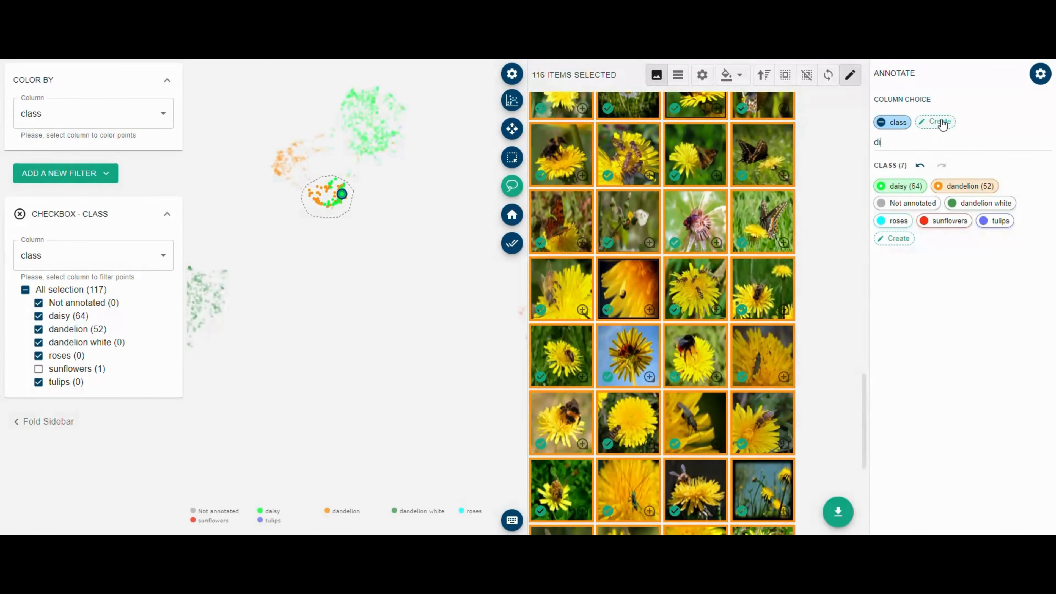
pyautogui.write('stractor')
pyautogui.press('Return')
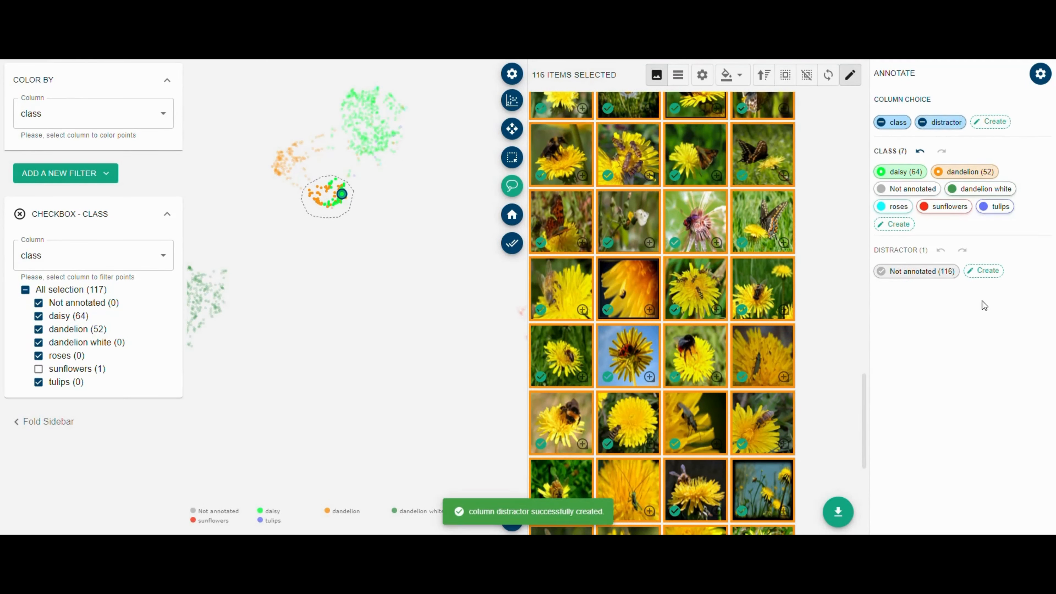
# Annotate the selected images with a new insect label in the distractor column and set their class to Not annotated
pyautogui.click(991, 272)
pyautogui.write('insect')
pyautogui.press('Return')
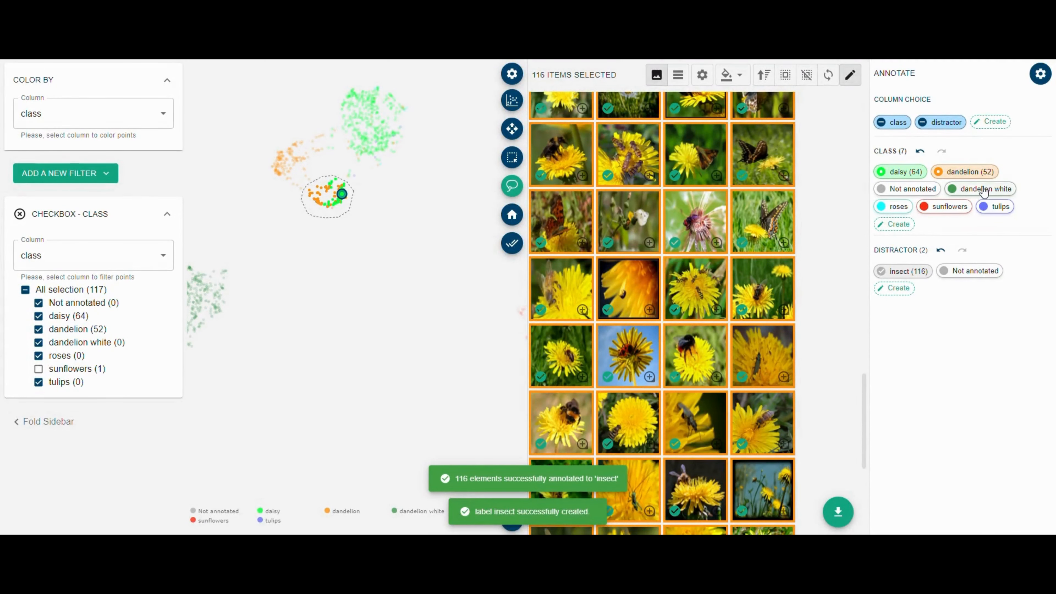
pyautogui.click(907, 189)
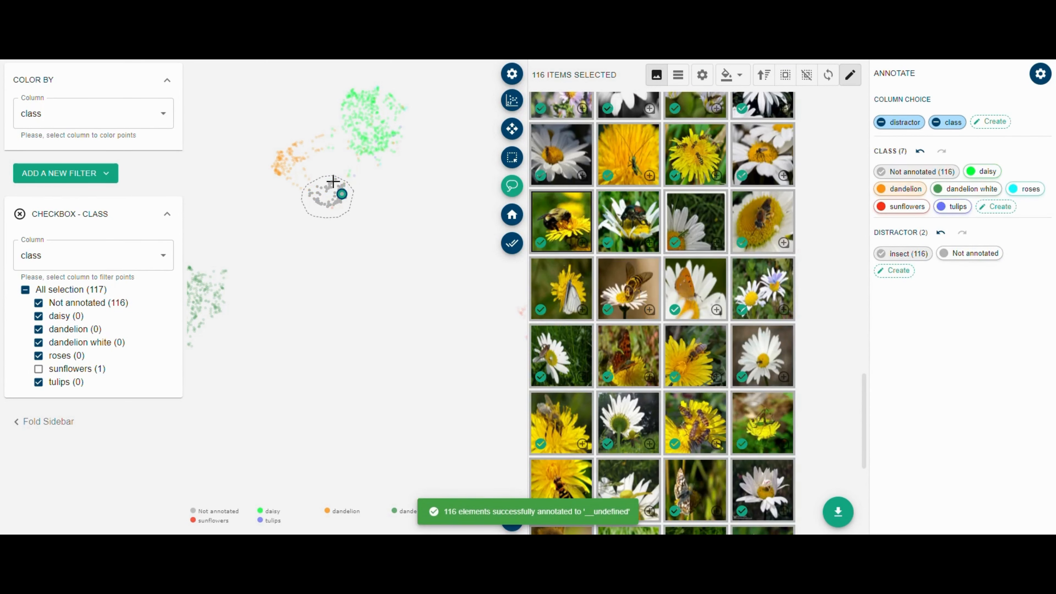
# Box-select the area around the unannotated group and its neighbouring daisy and dandelion points, and show the selection as a table
pyautogui.click(514, 159)
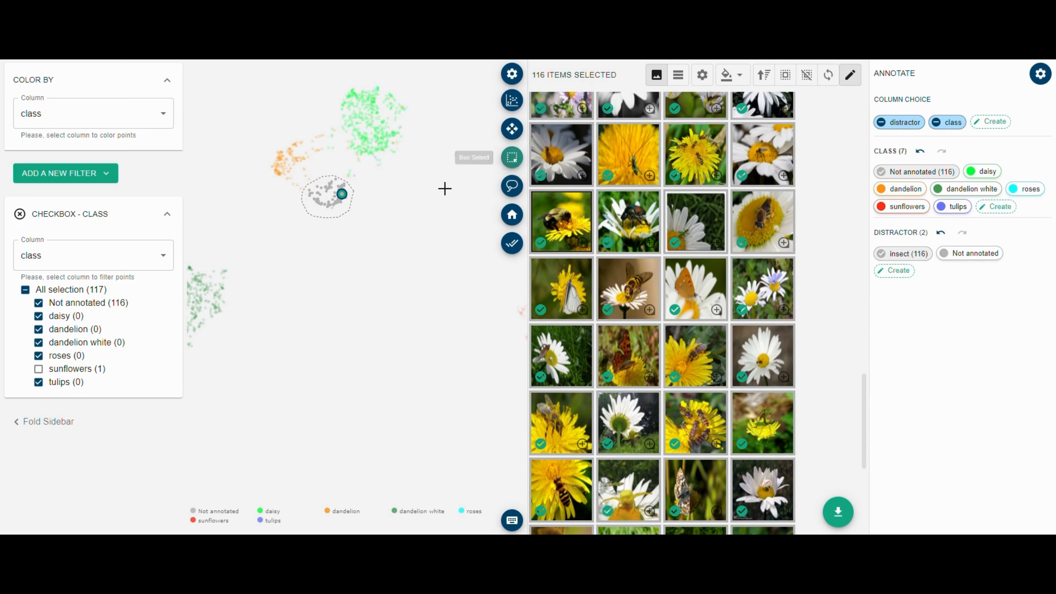
pyautogui.moveTo(421, 229)
pyautogui.mouseDown()
pyautogui.moveTo(361, 181)
pyautogui.moveTo(278, 141)
pyautogui.mouseUp()
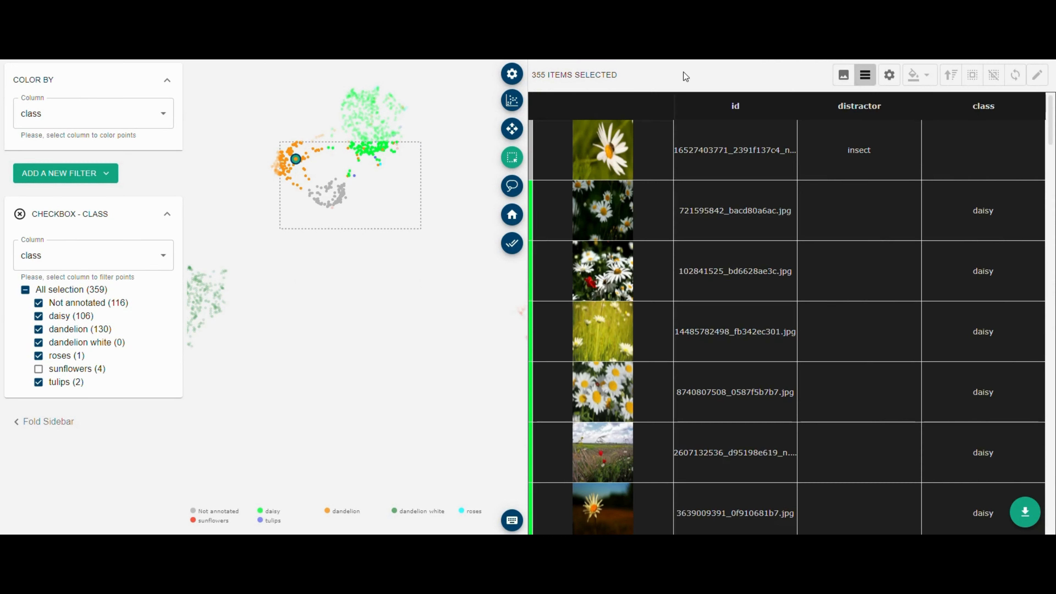
pyautogui.click(679, 74)
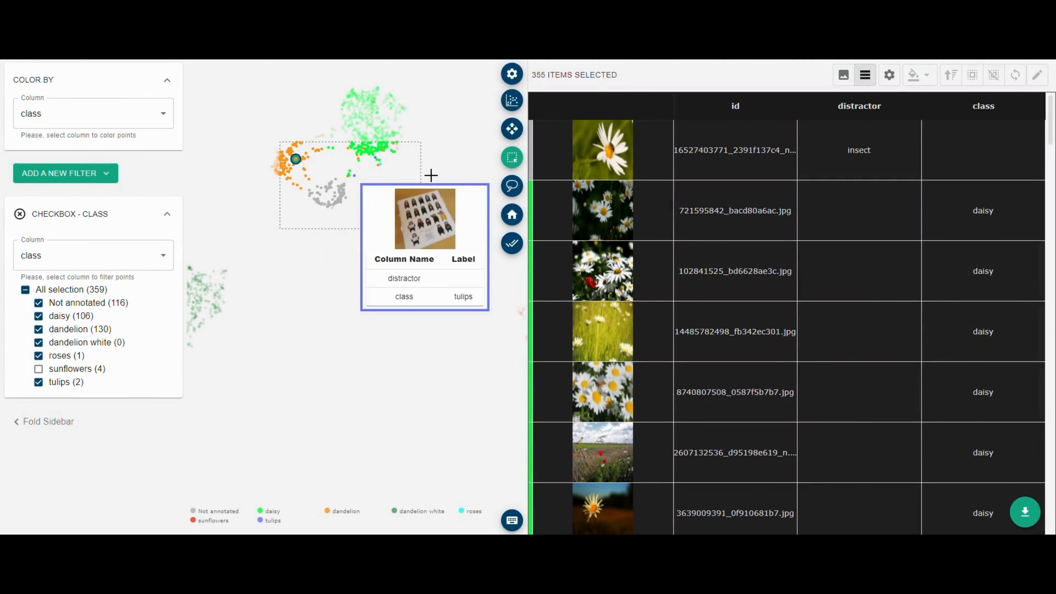
# Lasso-select the small mixed group of roses and tulips points just below the roses cluster and show its images as a grid
pyautogui.click(505, 190)
pyautogui.scroll(-5, 424, 198)
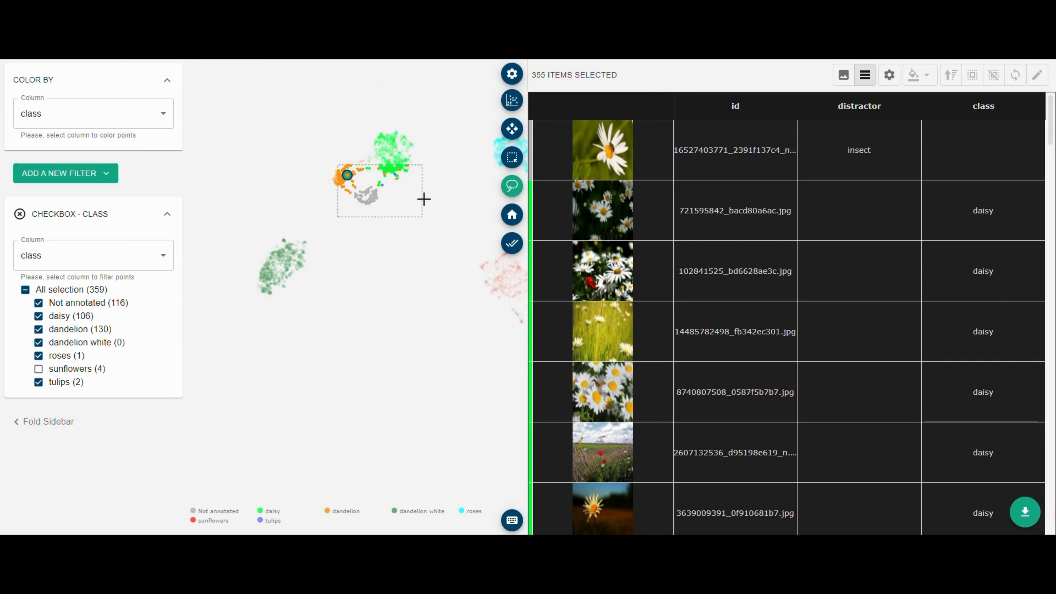
pyautogui.click(512, 130)
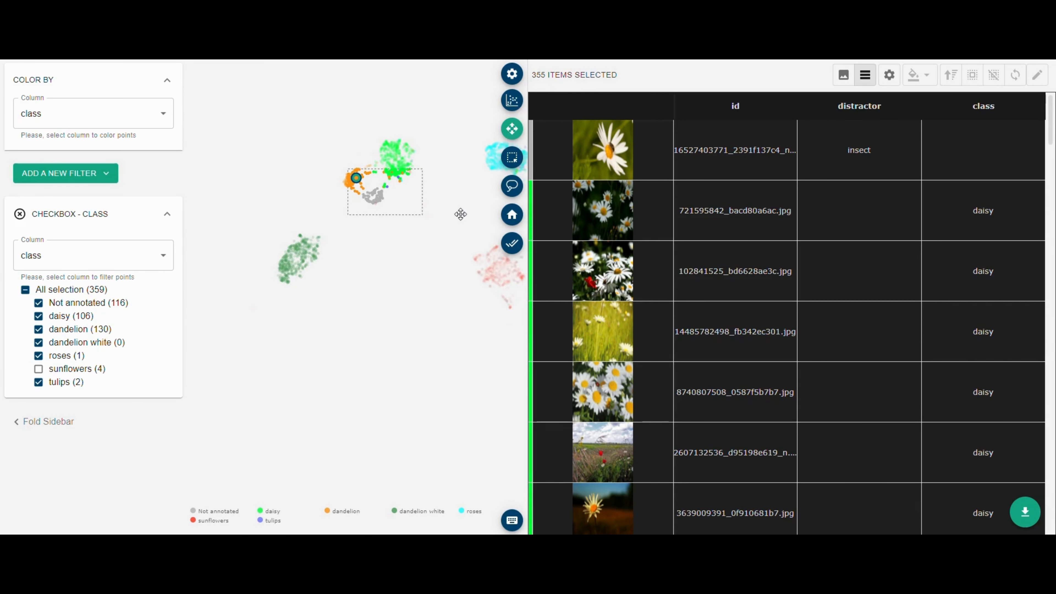
pyautogui.moveTo(462, 212); pyautogui.dragTo(330, 205)
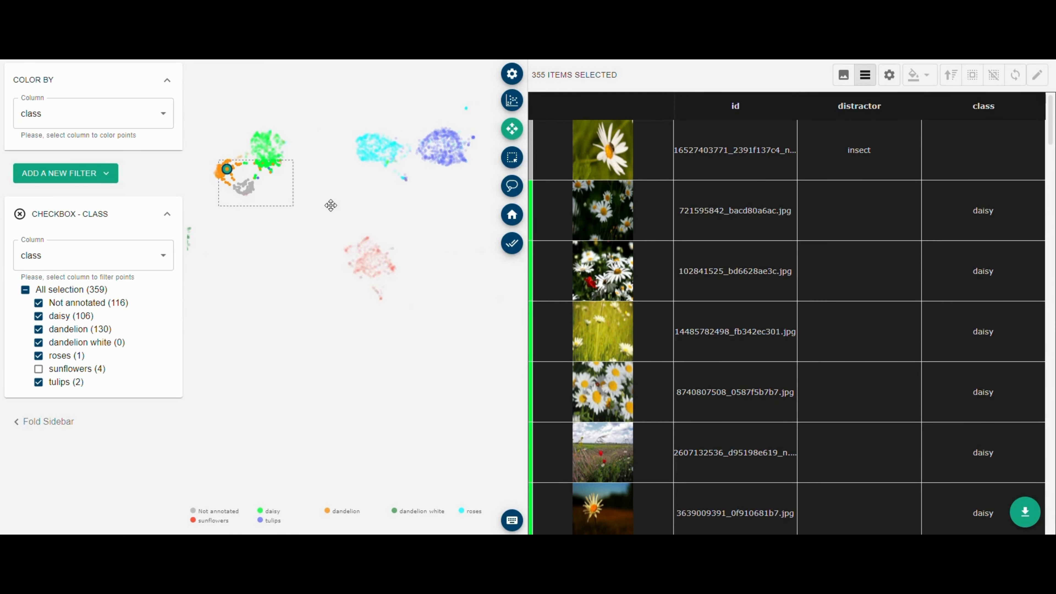
pyautogui.click(512, 186)
pyautogui.scroll(3, 403, 169)
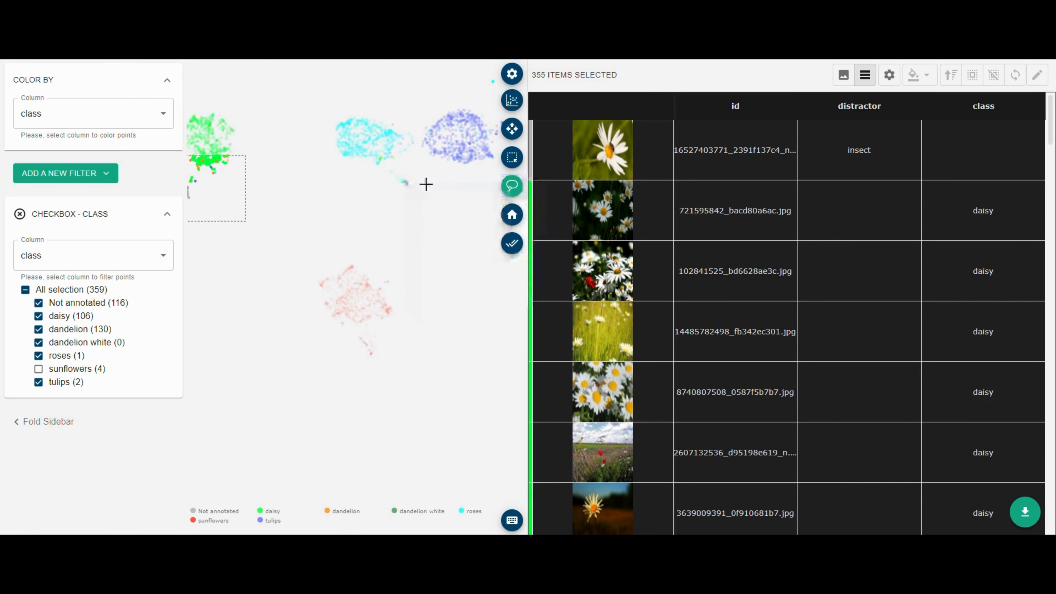
pyautogui.moveTo(426, 184)
pyautogui.mouseDown()
pyautogui.moveTo(420, 166)
pyautogui.moveTo(377, 167)
pyautogui.moveTo(413, 203)
pyautogui.moveTo(424, 193)
pyautogui.mouseUp()
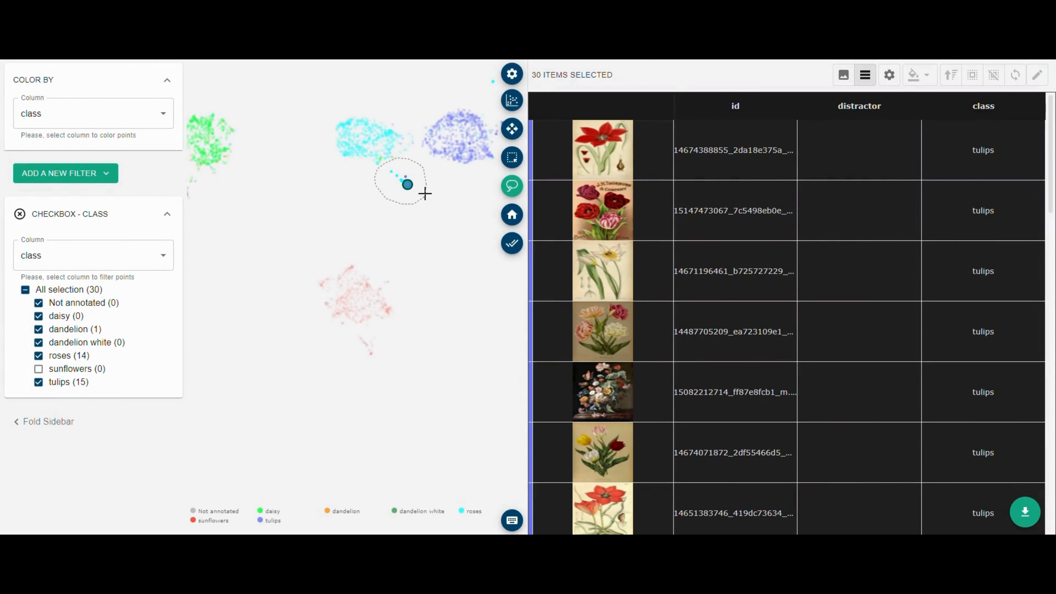
pyautogui.click(843, 75)
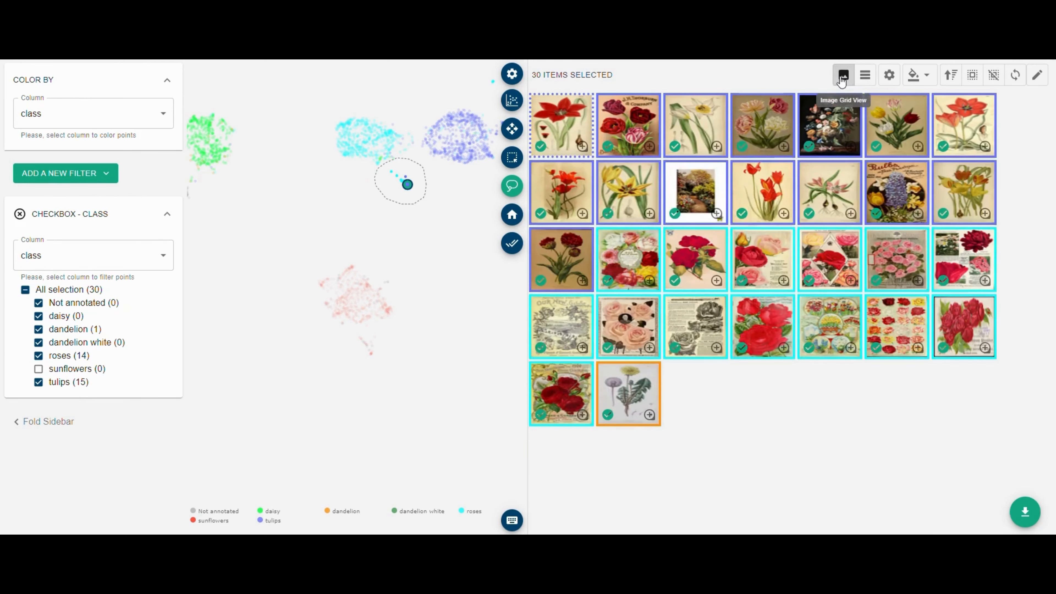
# Set the class of the selected botanical illustration images to Not annotated
pyautogui.moveTo(704, 316)
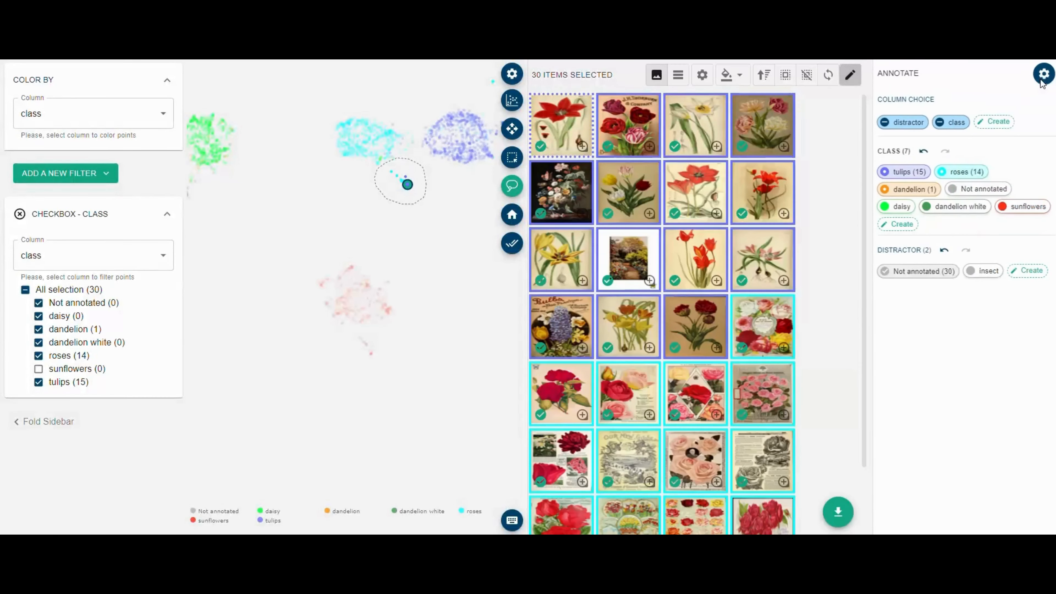
pyautogui.click(1037, 75)
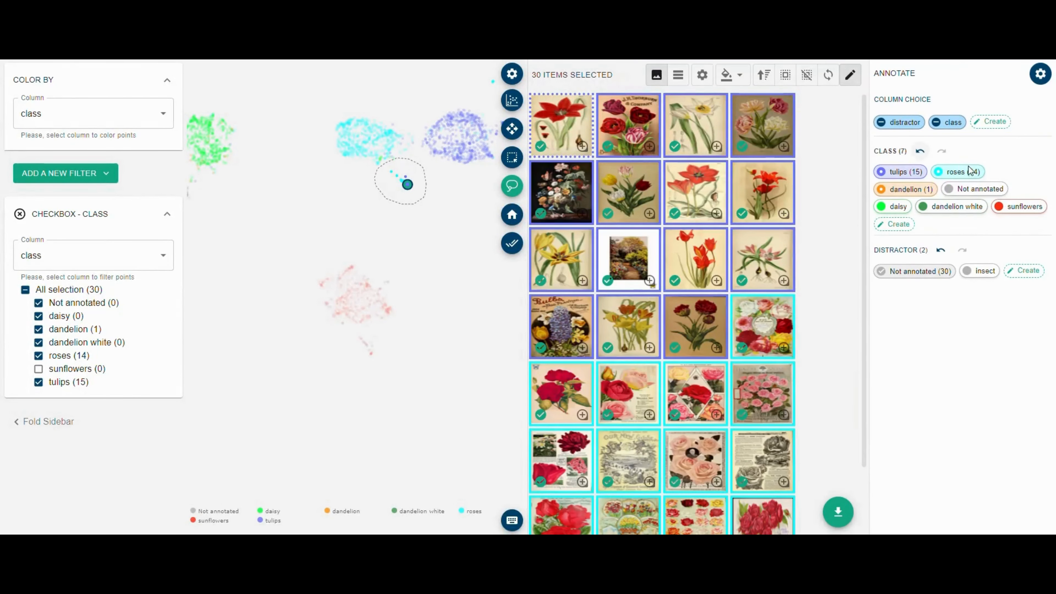
pyautogui.click(973, 188)
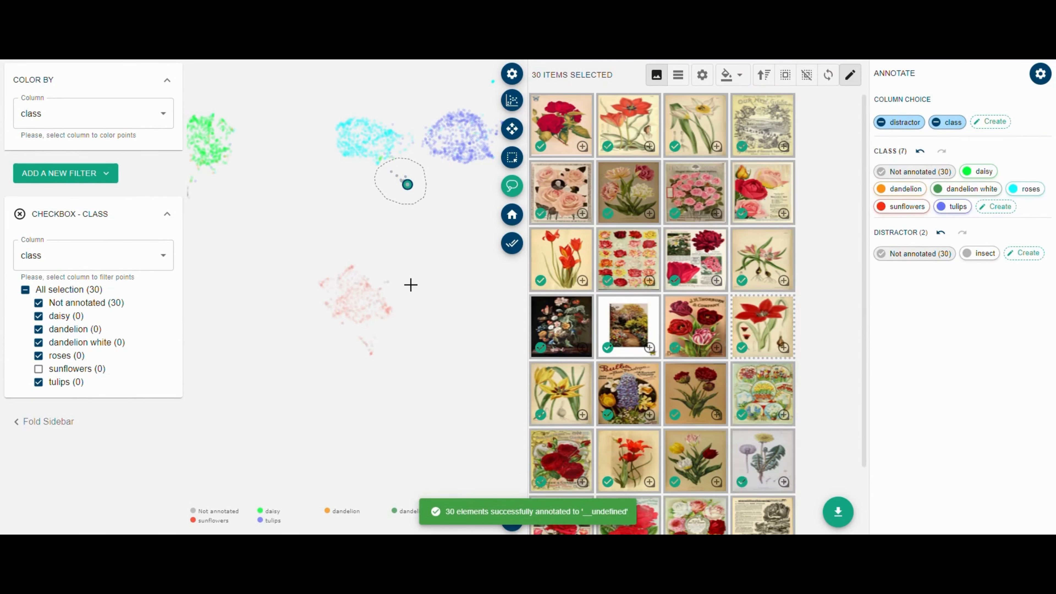
# Include sunflowers in the class filter for all points and lasso-select the small group just below the sunflowers cluster
pyautogui.click(512, 243)
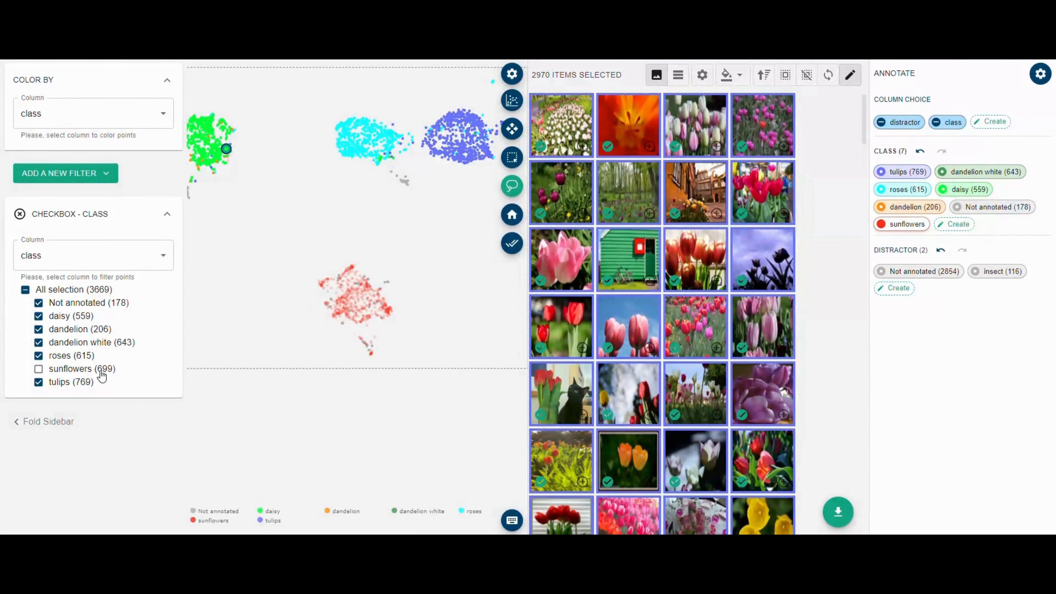
pyautogui.click(83, 369)
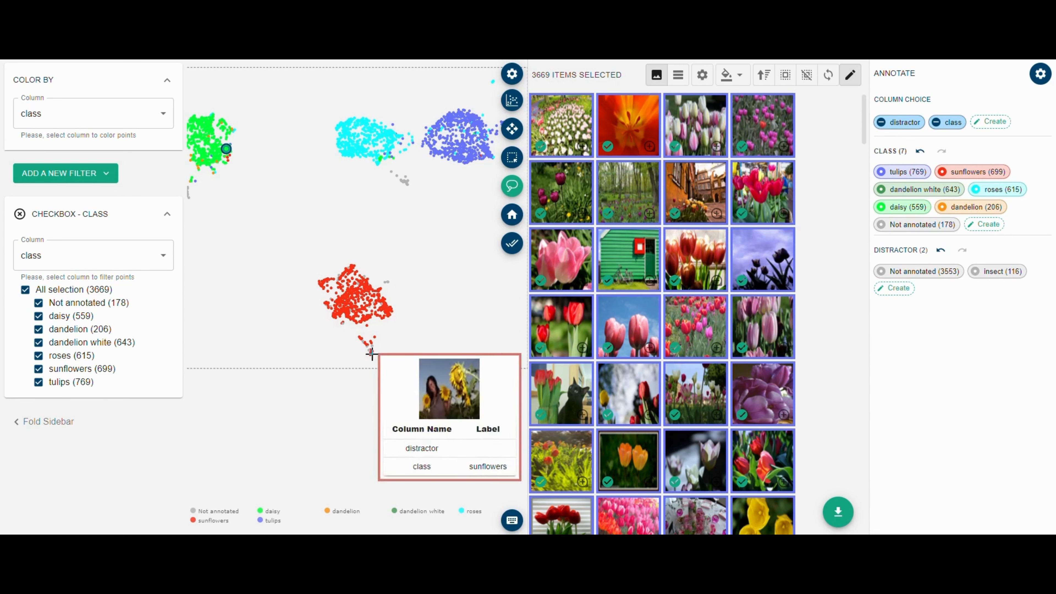
pyautogui.click(513, 187)
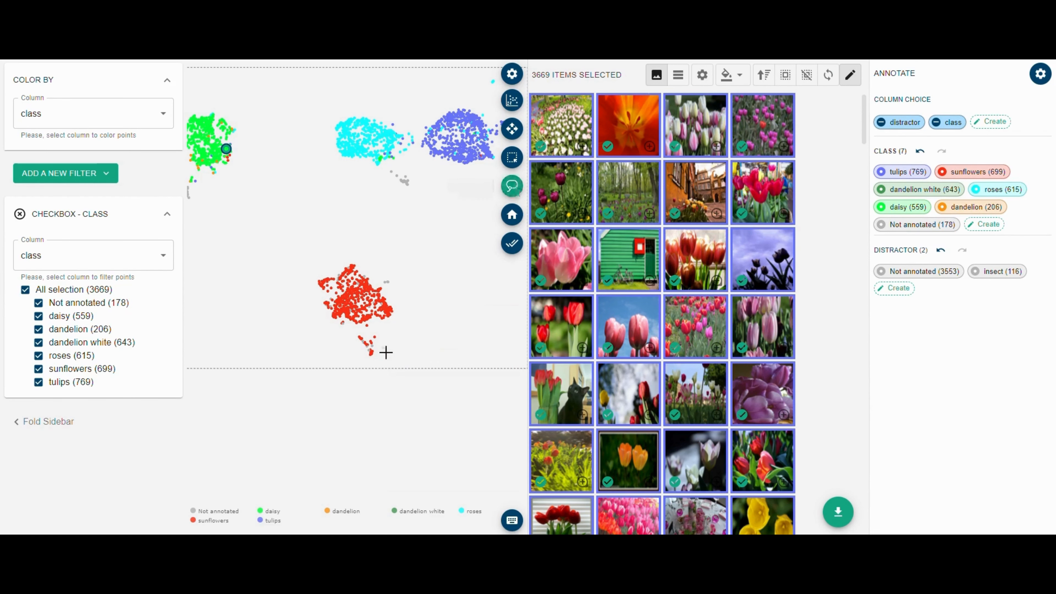
pyautogui.moveTo(389, 346)
pyautogui.mouseDown()
pyautogui.moveTo(374, 321)
pyautogui.moveTo(363, 364)
pyautogui.moveTo(380, 366)
pyautogui.mouseUp()
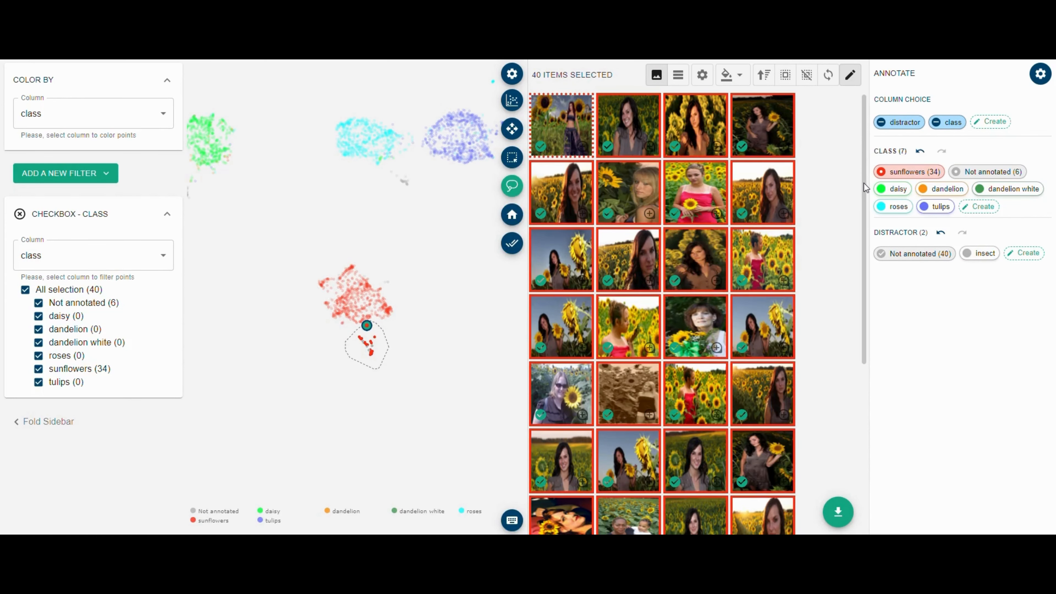
pyautogui.moveTo(864, 183)
pyautogui.mouseDown()
pyautogui.moveTo(860, 335)
pyautogui.moveTo(851, 153)
pyautogui.mouseUp()
# Annotate the selected images with a new people label in the distractor column and set their class to Not annotated
pyautogui.click(917, 125)
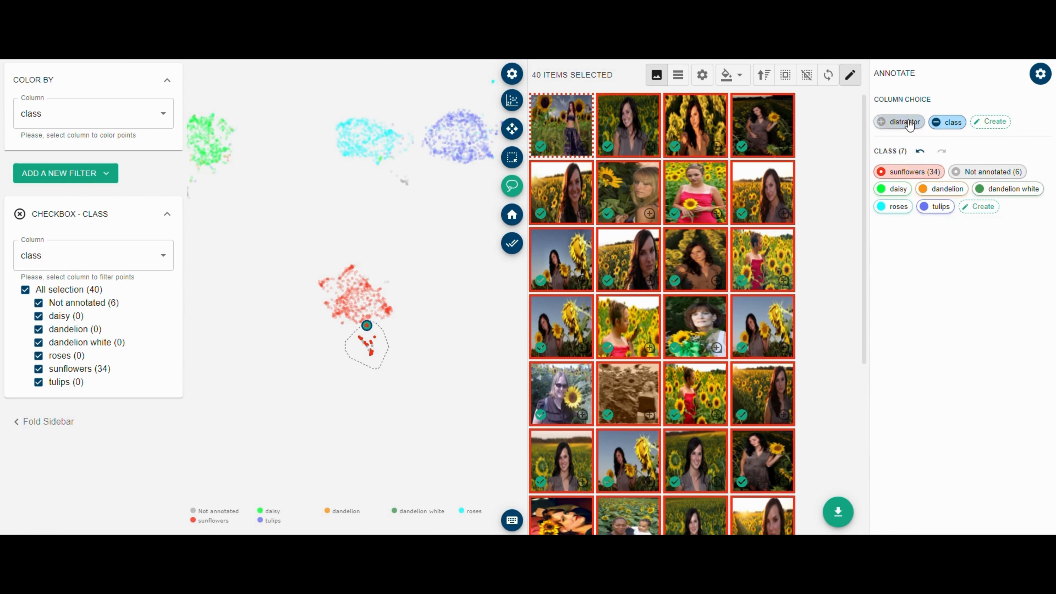
pyautogui.click(917, 125)
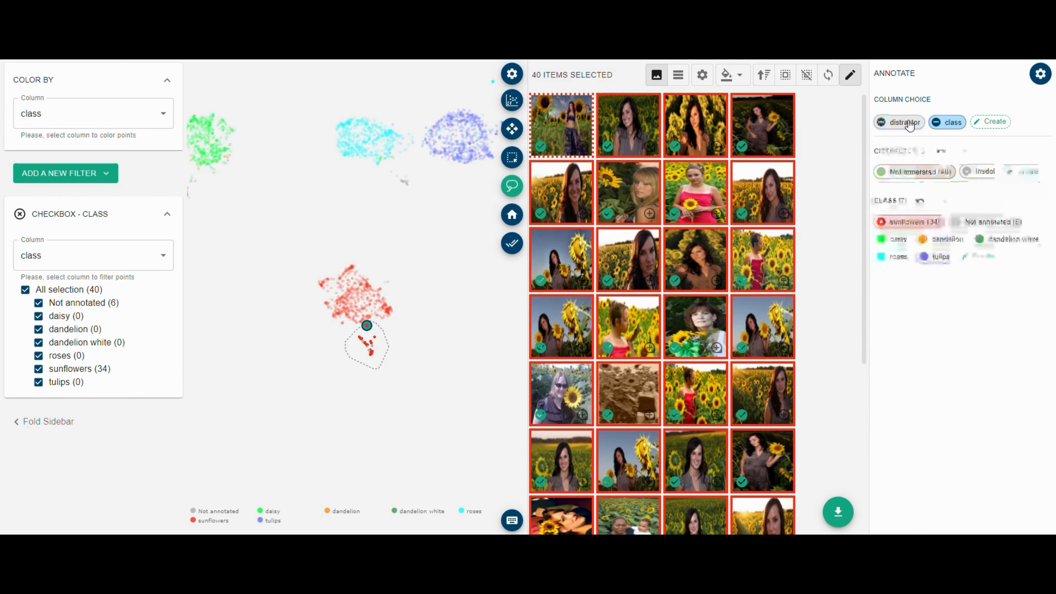
pyautogui.click(1033, 175)
pyautogui.write('peo')
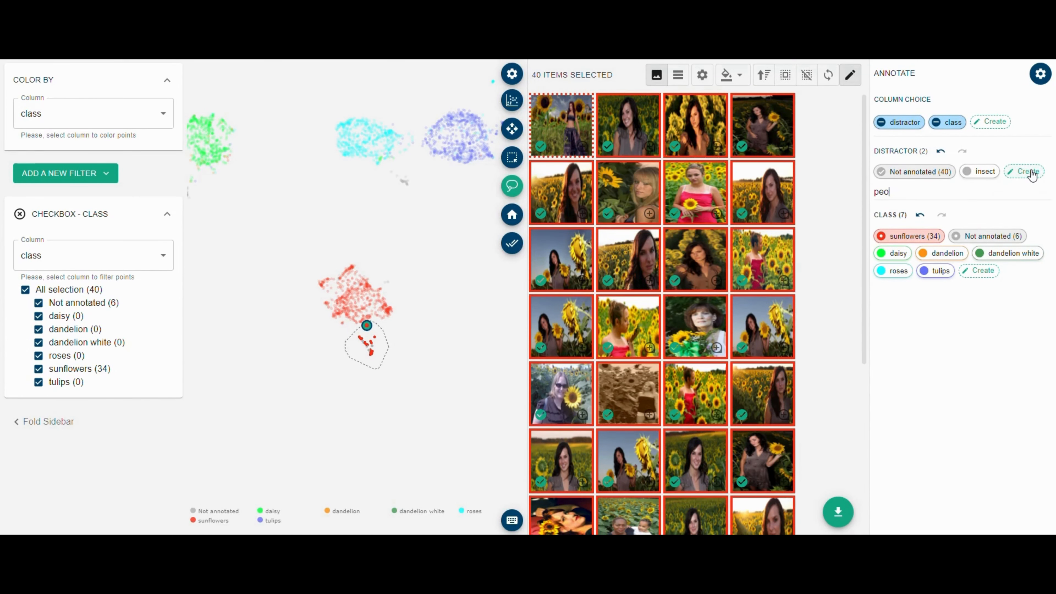
pyautogui.press('Return')
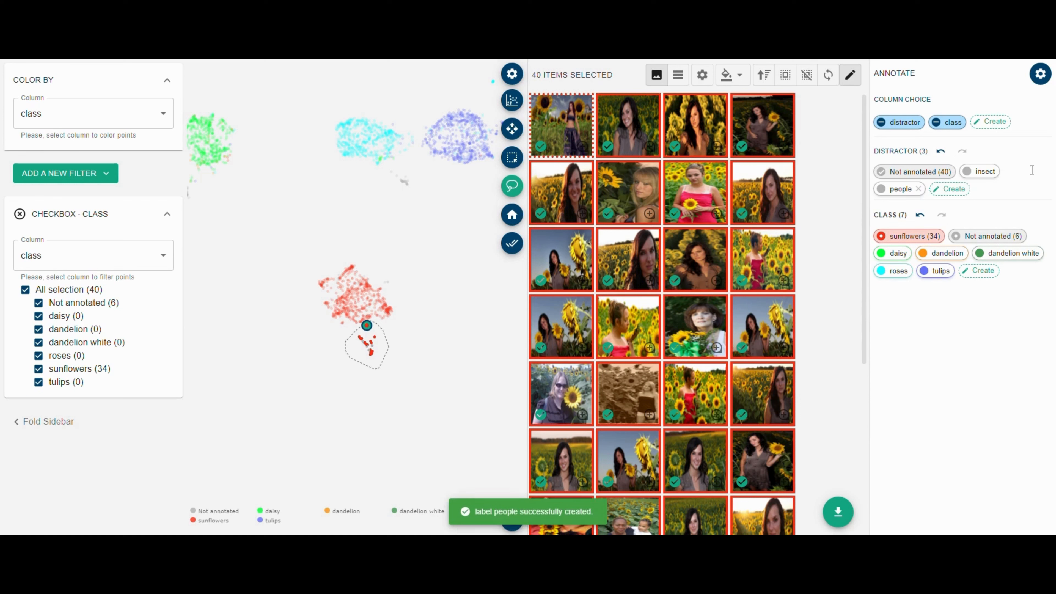
pyautogui.click(900, 190)
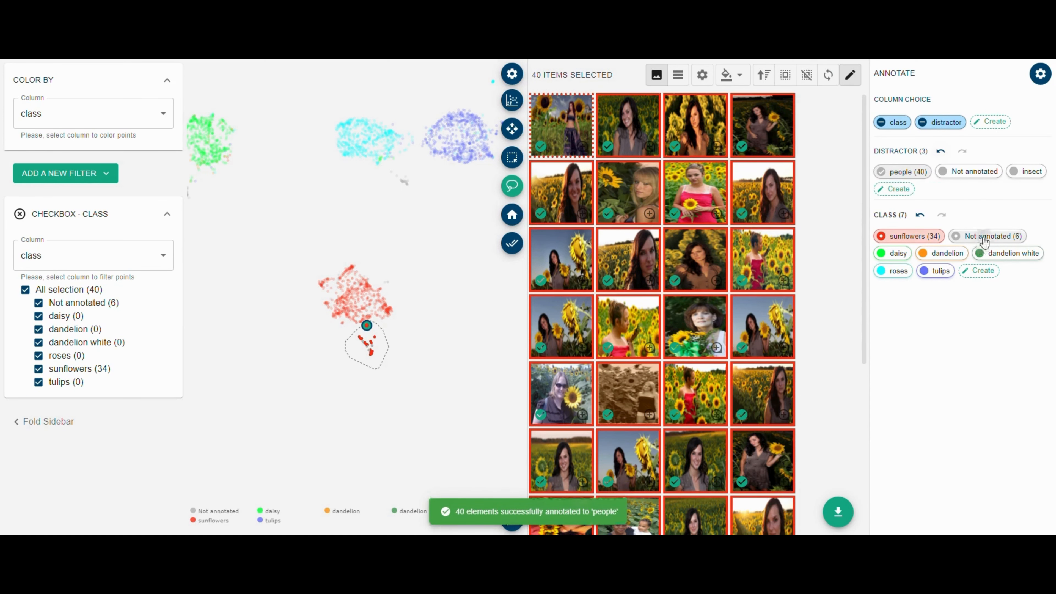
pyautogui.click(984, 241)
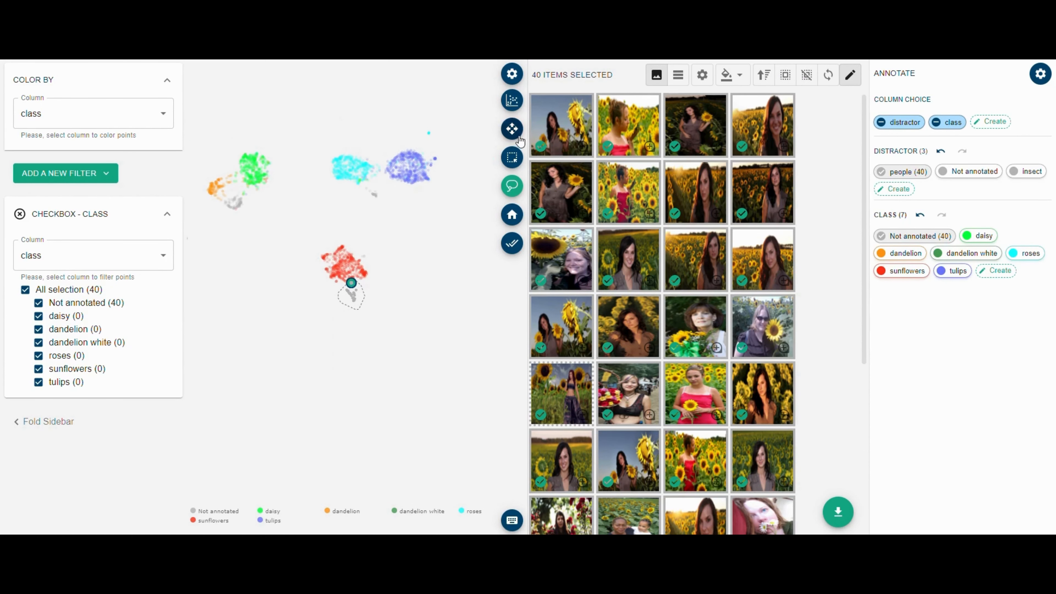
# Run a new projection with supervised learning based on the class column, keeping the other settings at their defaults
pyautogui.click(515, 131)
pyautogui.moveTo(290, 224); pyautogui.dragTo(316, 231)
pyautogui.click(512, 100)
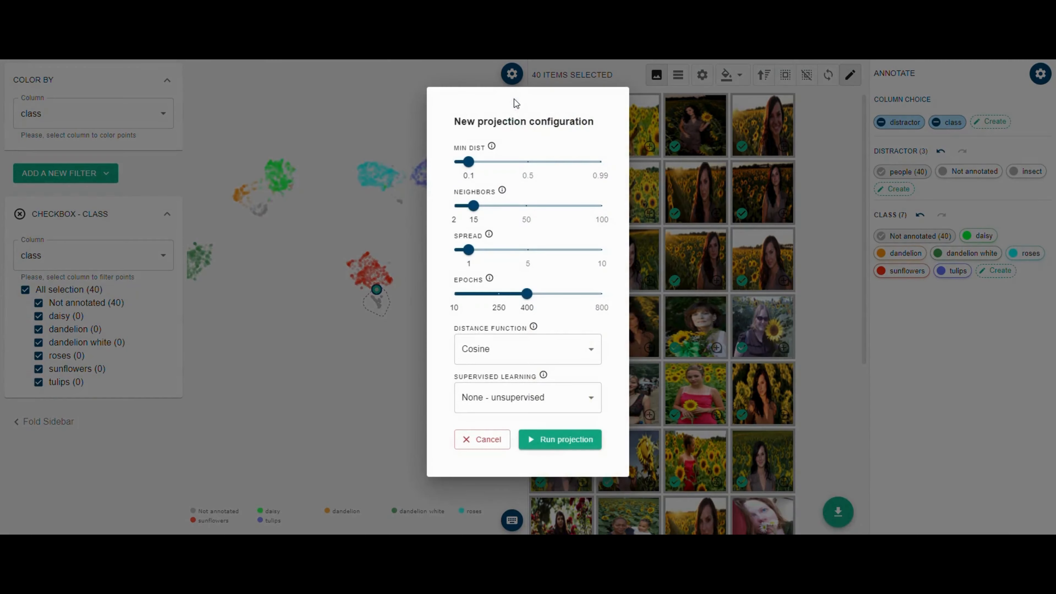
pyautogui.click(508, 397)
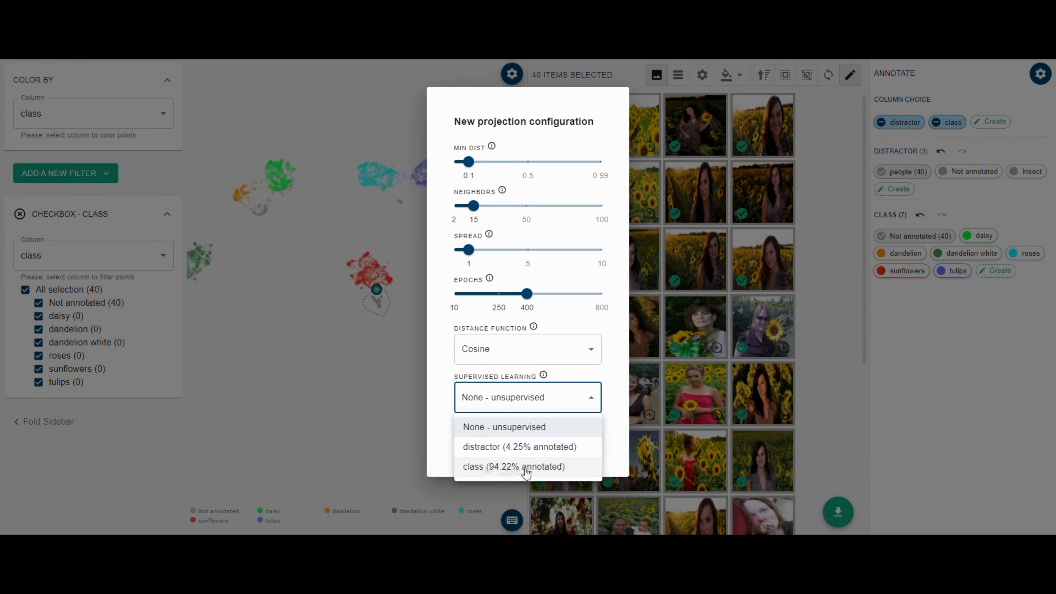
pyautogui.click(488, 471)
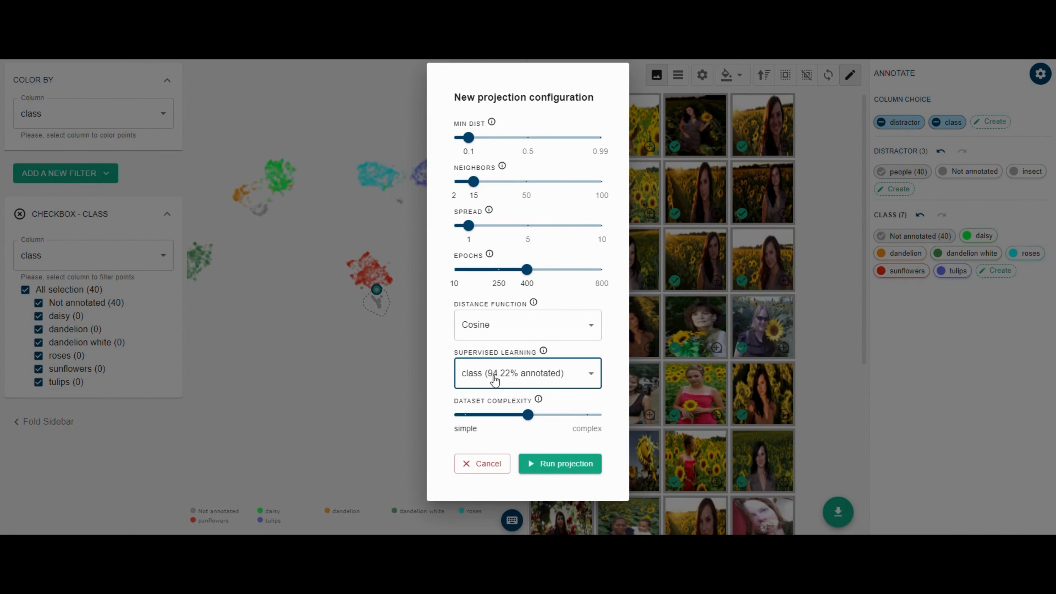
pyautogui.click(561, 466)
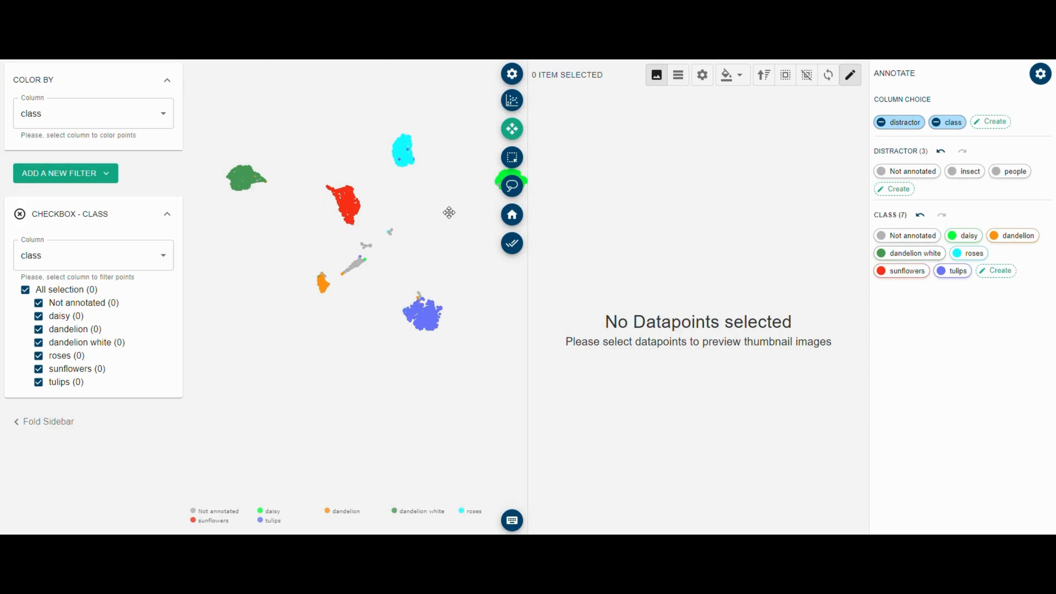
# Examine sample images and labels of each flower cluster and the unannotated groups in the new projection
pyautogui.moveTo(450, 213); pyautogui.dragTo(424, 243)
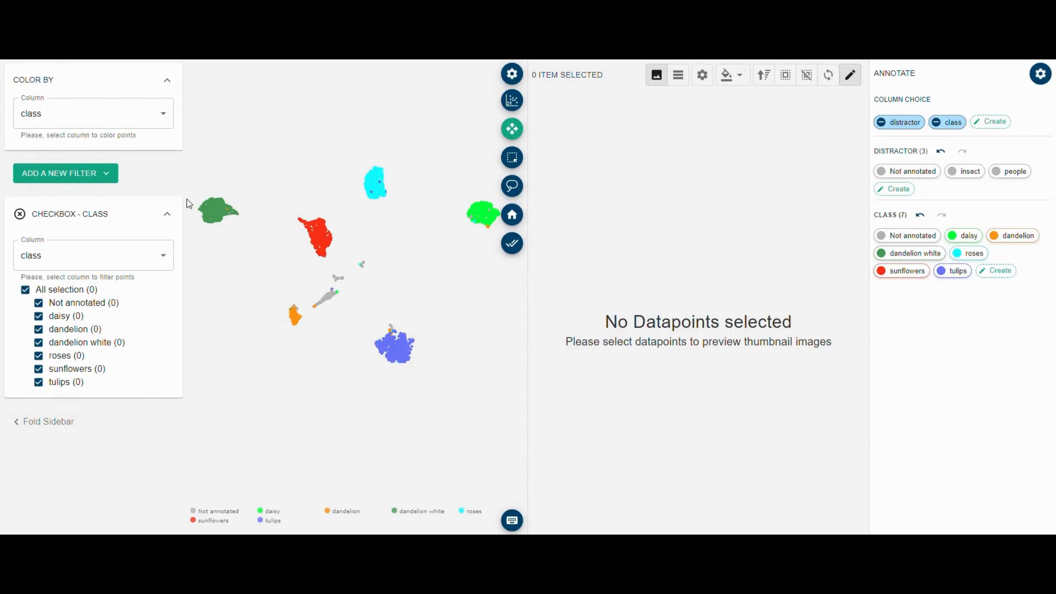
pyautogui.moveTo(235, 211)
pyautogui.moveTo(372, 182)
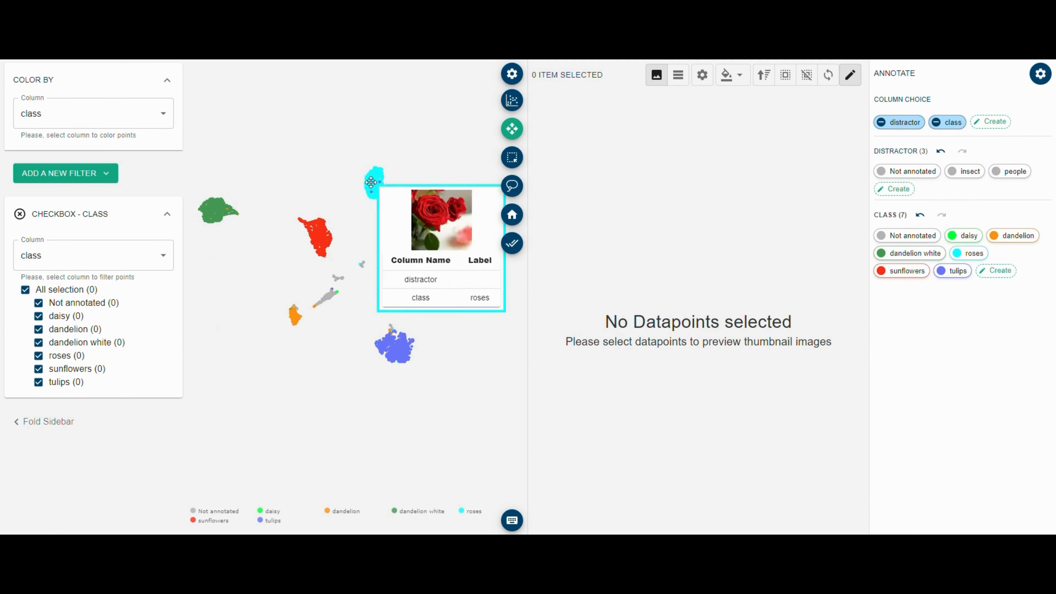
pyautogui.moveTo(398, 341)
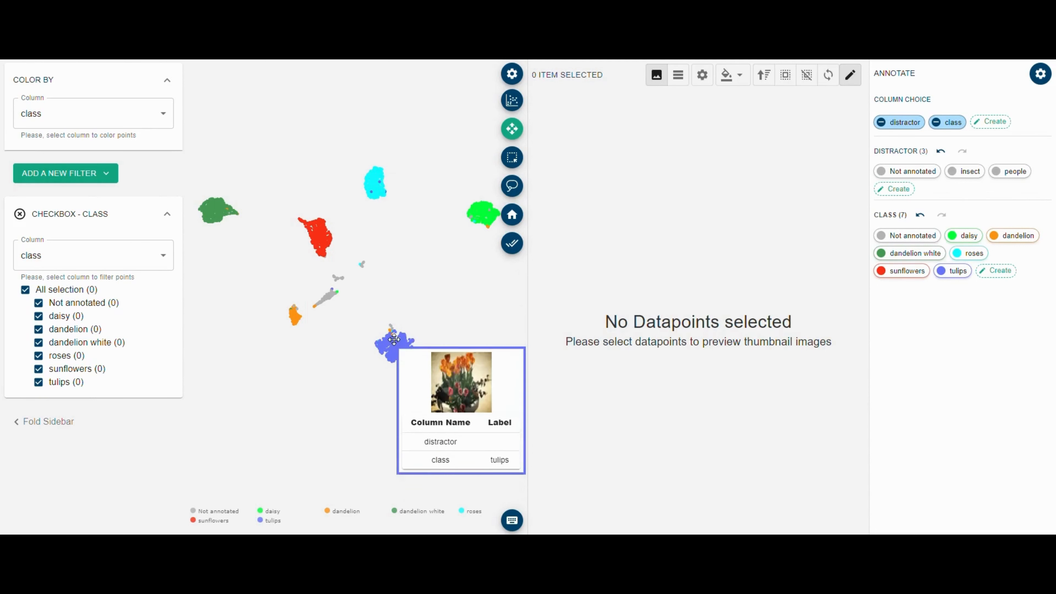
pyautogui.moveTo(487, 216)
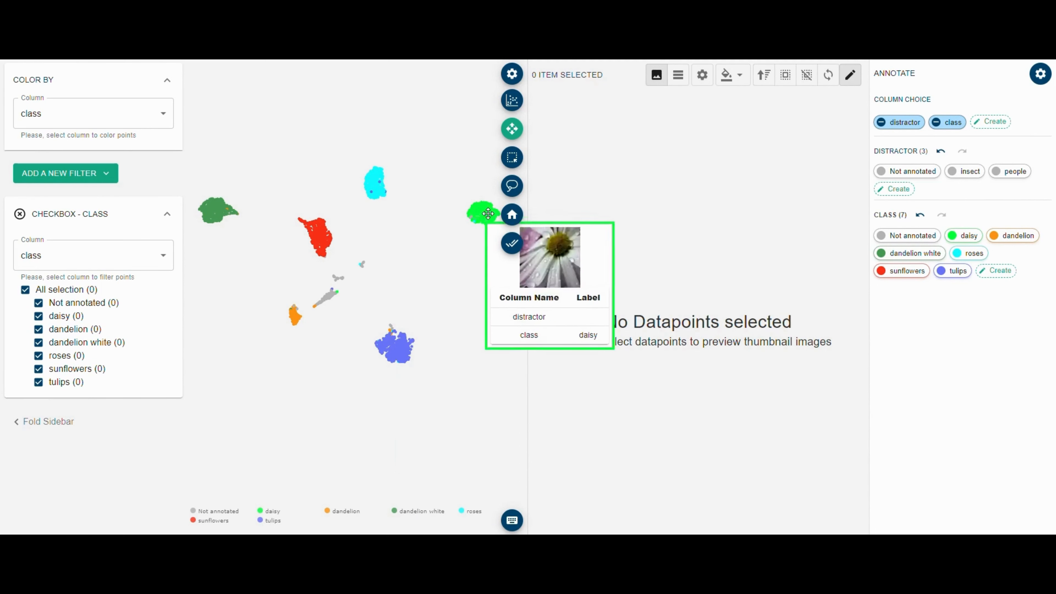
pyautogui.moveTo(316, 232)
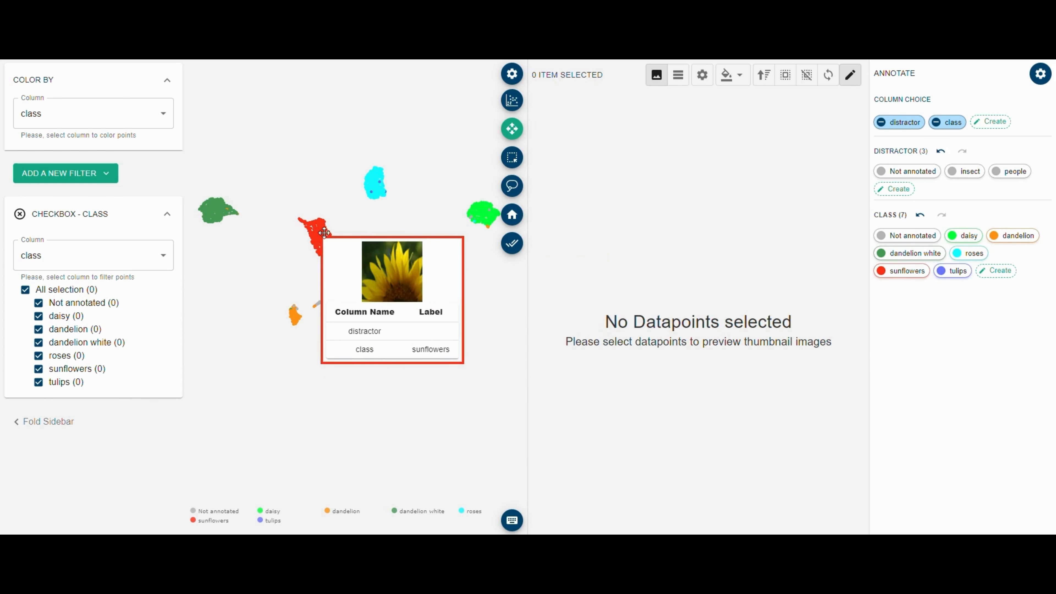
pyautogui.moveTo(292, 320)
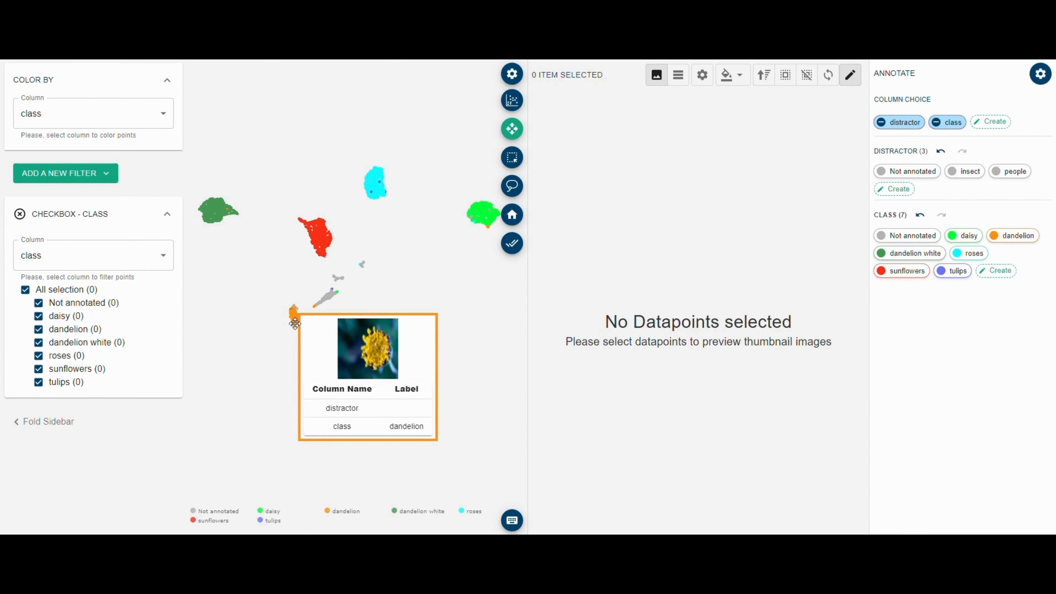
pyautogui.moveTo(325, 299)
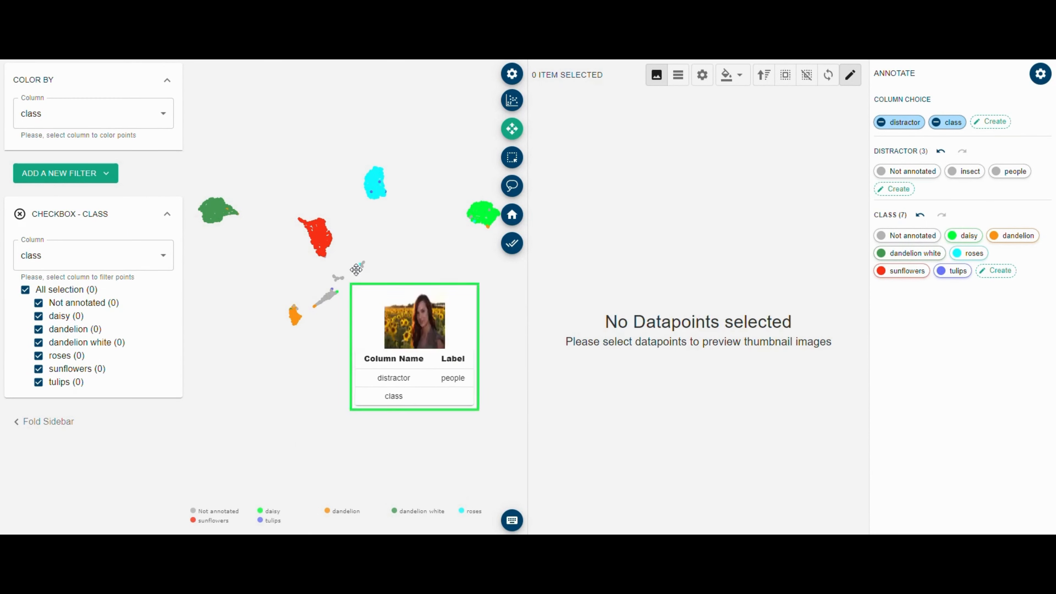